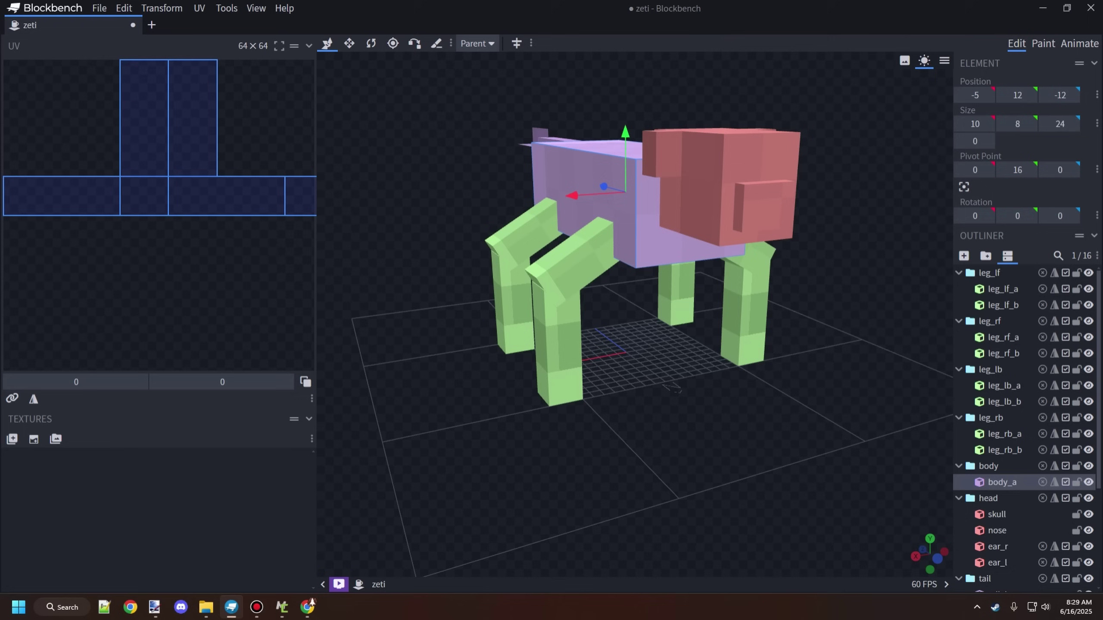
- Switch from Blockbench to the Chrome browser
{"action": "left_click", "coordinate": [310, 606]}
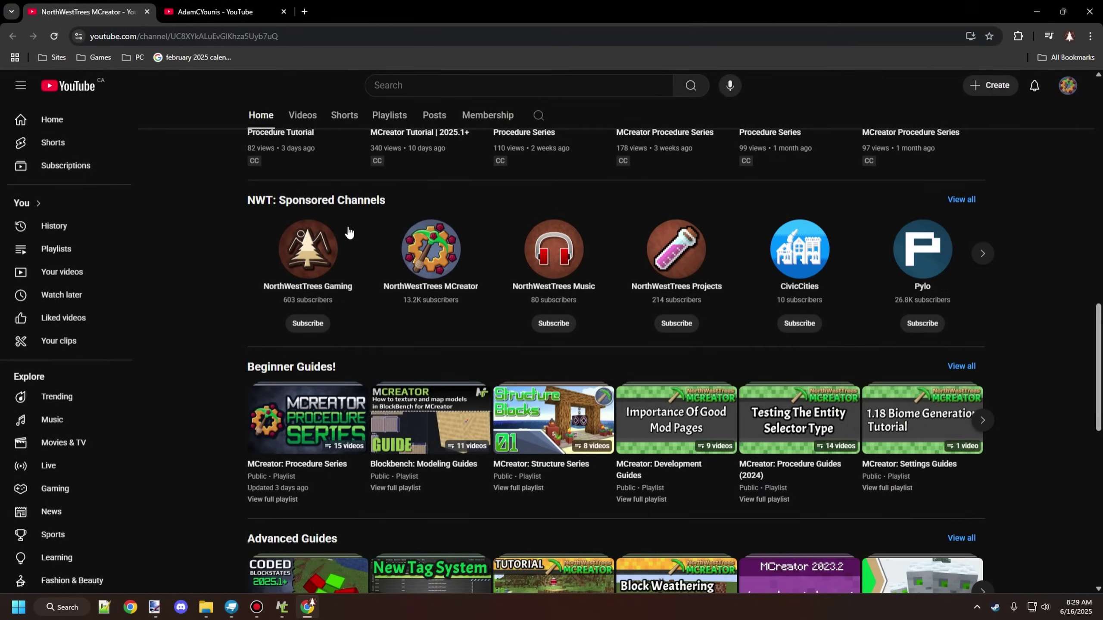
- Scroll the sponsored carousel and open the other creator's channel, scrolling to its Pixel Art Class tutorials
{"action": "scroll", "coordinate": [438, 185], "scroll_direction": "up", "scroll_amount": 10}
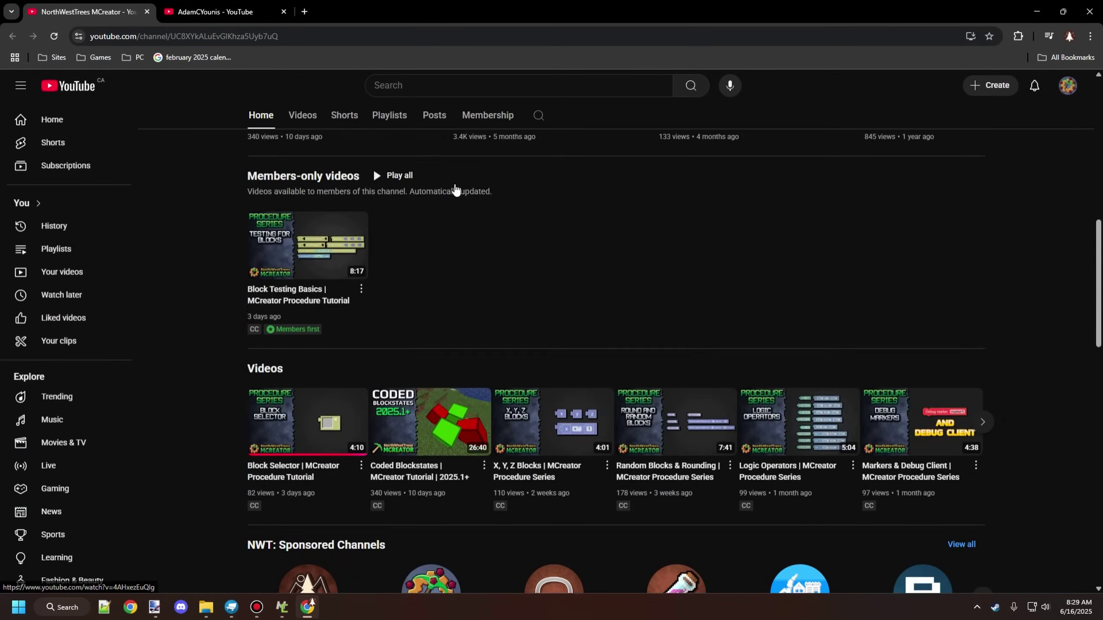
{"action": "scroll", "coordinate": [581, 162], "scroll_direction": "down", "scroll_amount": 15}
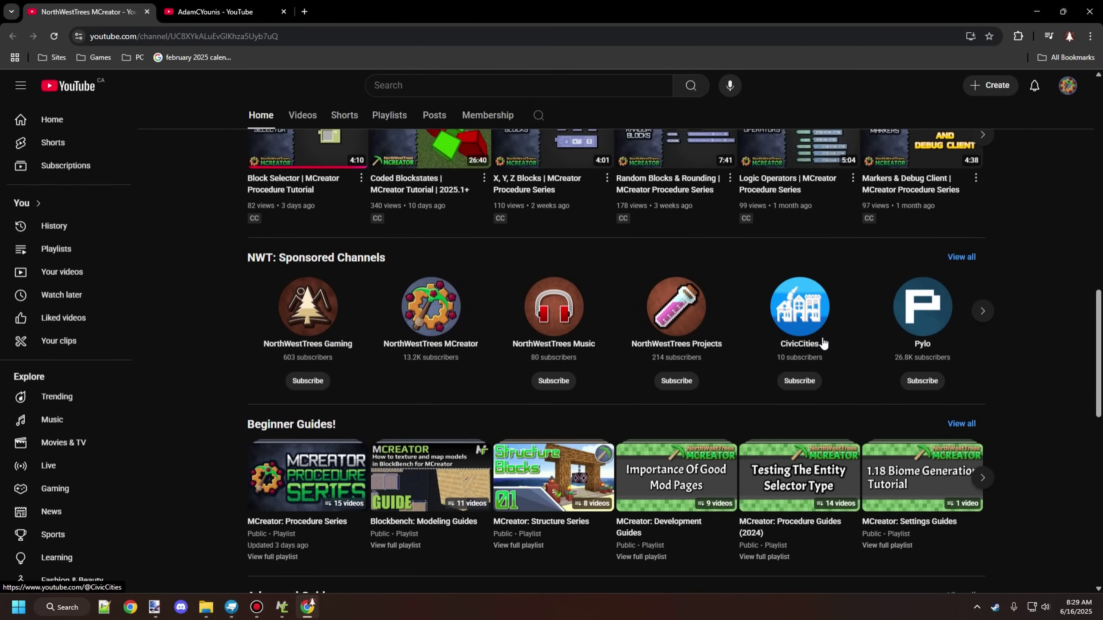
{"action": "left_click", "coordinate": [983, 310]}
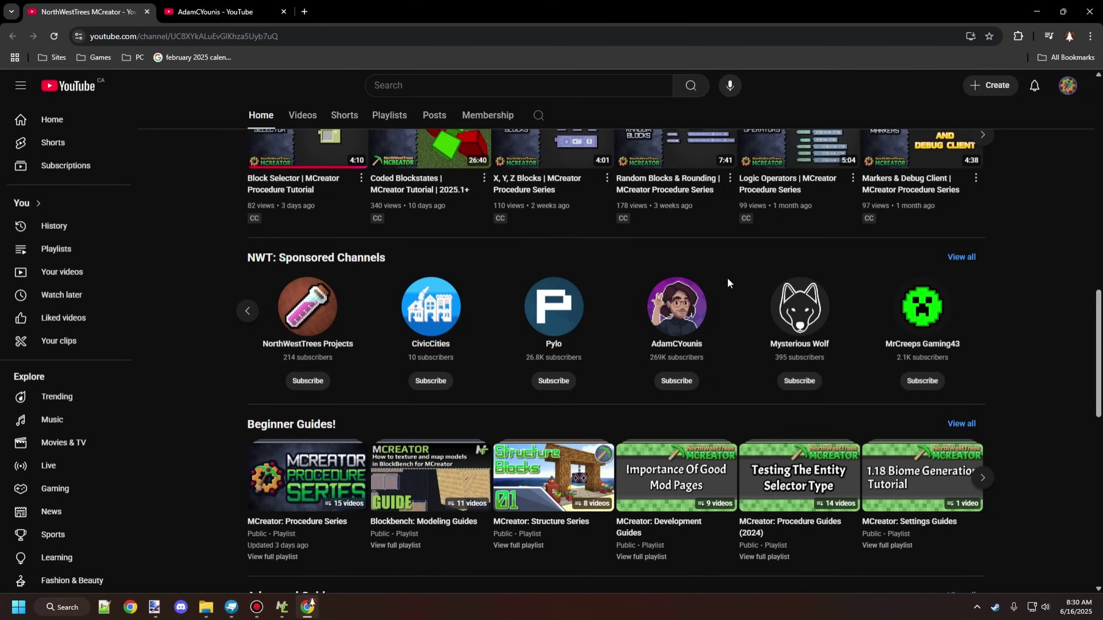
{"action": "left_click", "coordinate": [237, 11]}
{"action": "scroll", "coordinate": [389, 256], "scroll_direction": "down", "scroll_amount": 10}
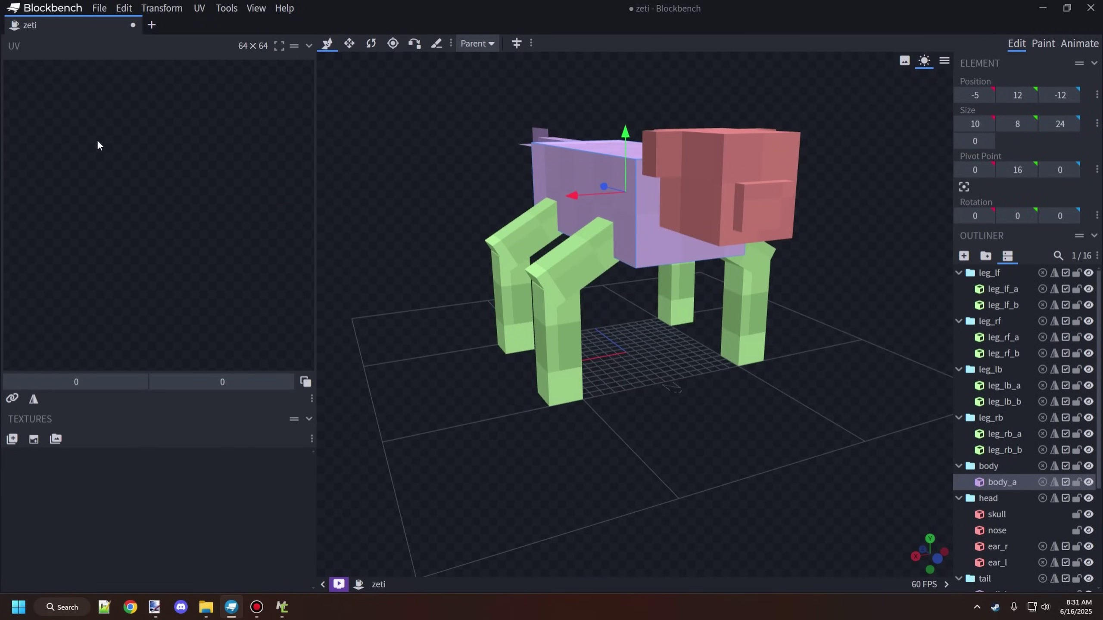
- Orbit the viewport to a side-on view of the zeti model's body
{"action": "left_click_drag", "start_coordinate": [748, 447], "coordinate": [684, 170]}
{"action": "left_click_drag", "start_coordinate": [577, 409], "coordinate": [821, 351]}
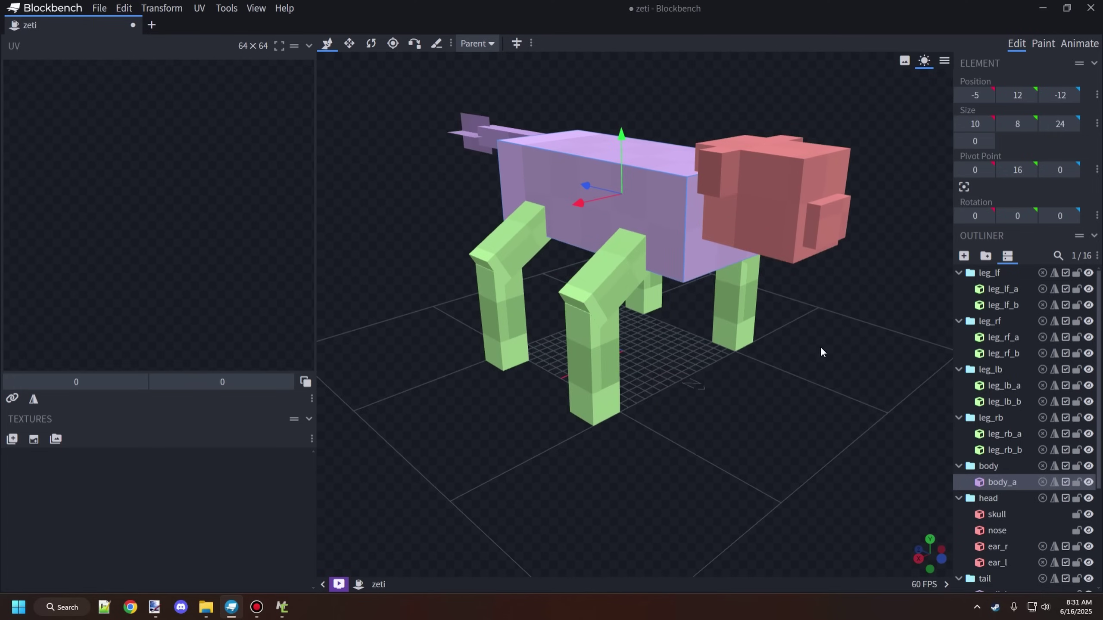
{"action": "left_click_drag", "start_coordinate": [608, 134], "coordinate": [765, 343]}
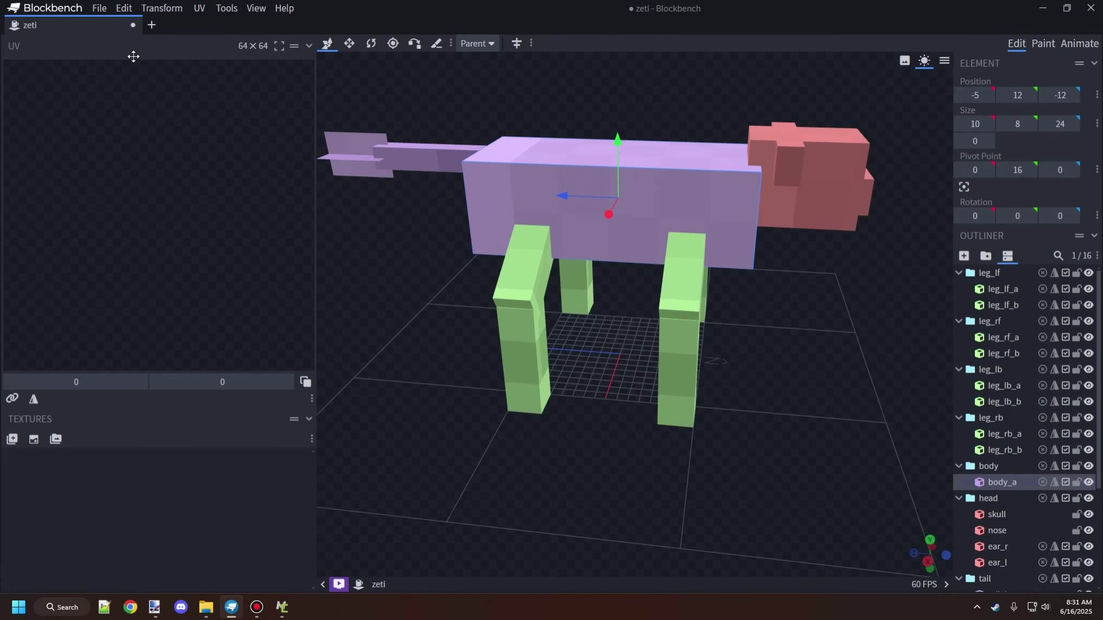
- Open Project settings to check the 64 × 64 texture size
{"action": "left_click", "coordinate": [247, 45]}
{"action": "left_click", "coordinate": [649, 225]}
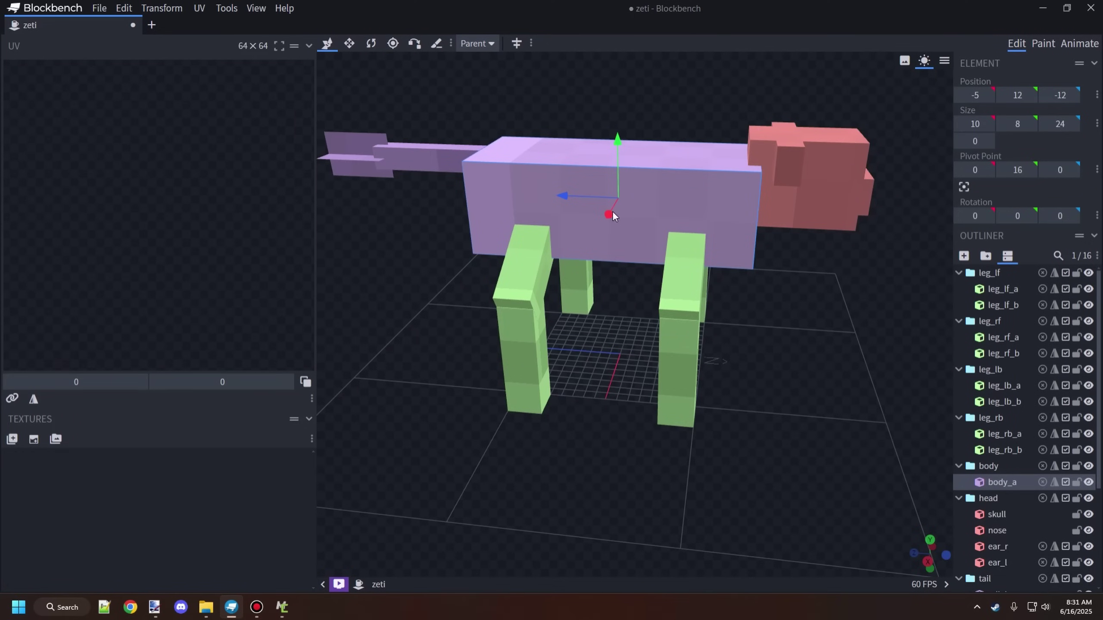
{"action": "left_click", "coordinate": [256, 47]}
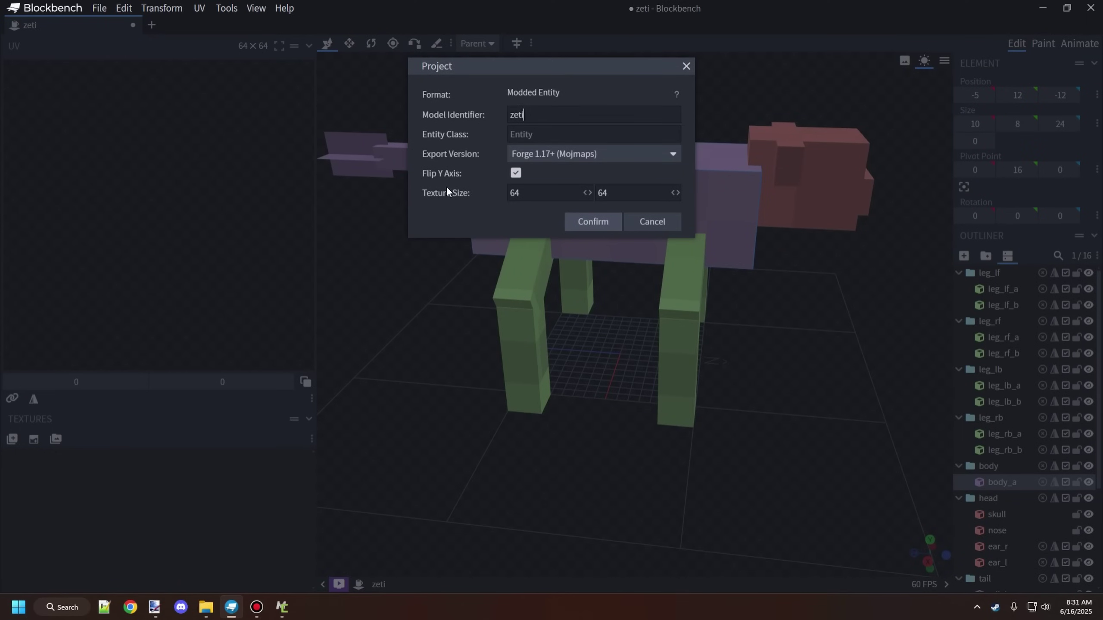
- Cancel Project settings, select body_a, and widen and zoom the UV editor on its layout
{"action": "left_click", "coordinate": [650, 220]}
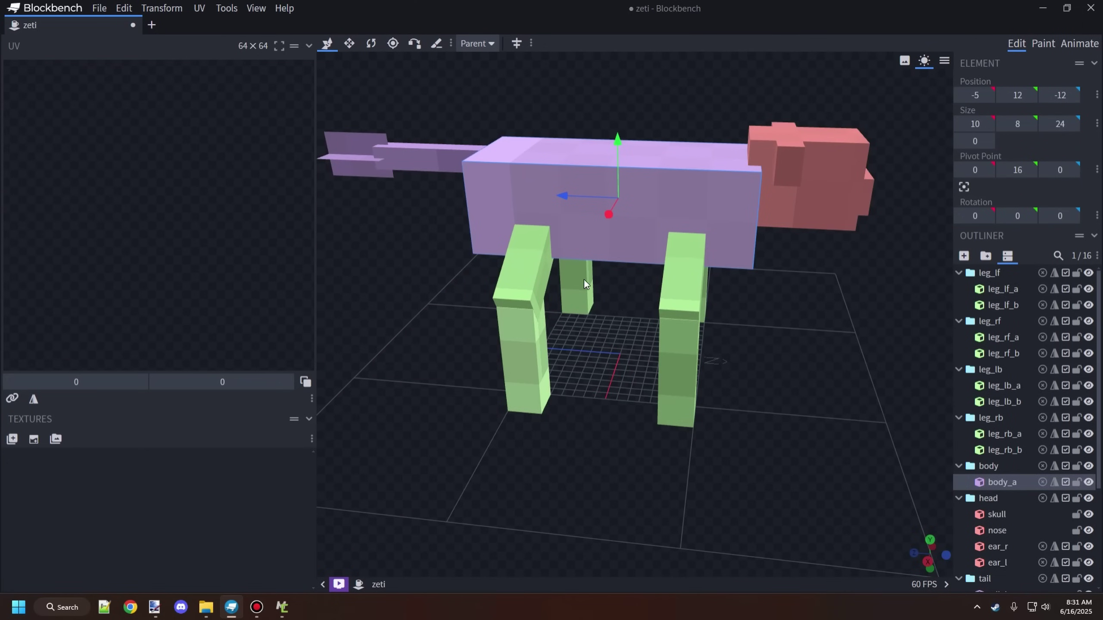
{"action": "left_click", "coordinate": [646, 184]}
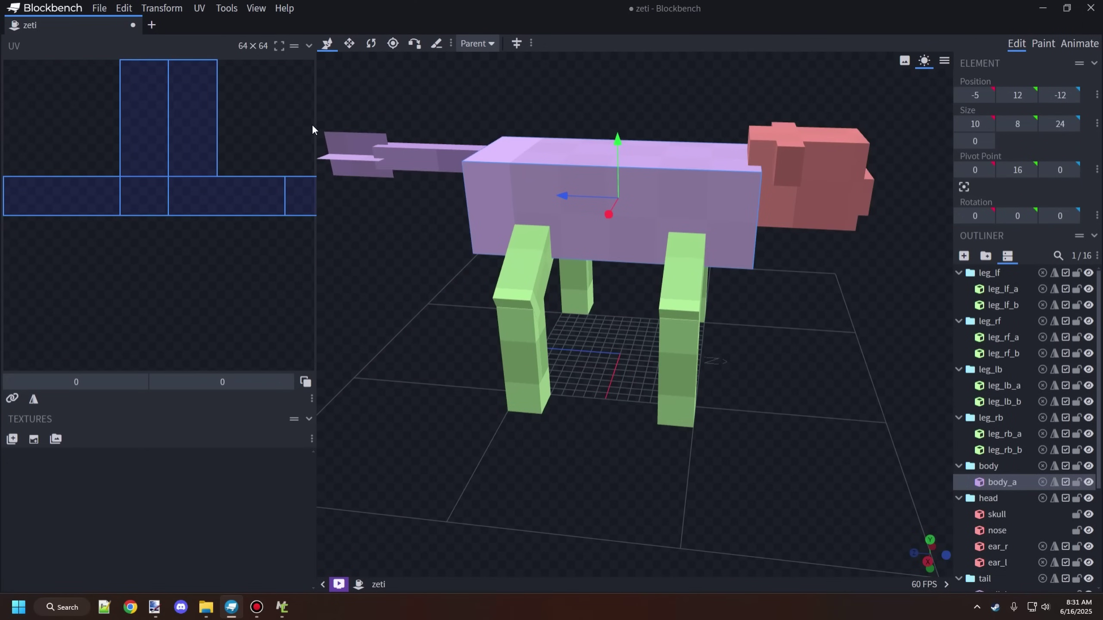
{"action": "left_click_drag", "start_coordinate": [316, 124], "coordinate": [466, 131]}
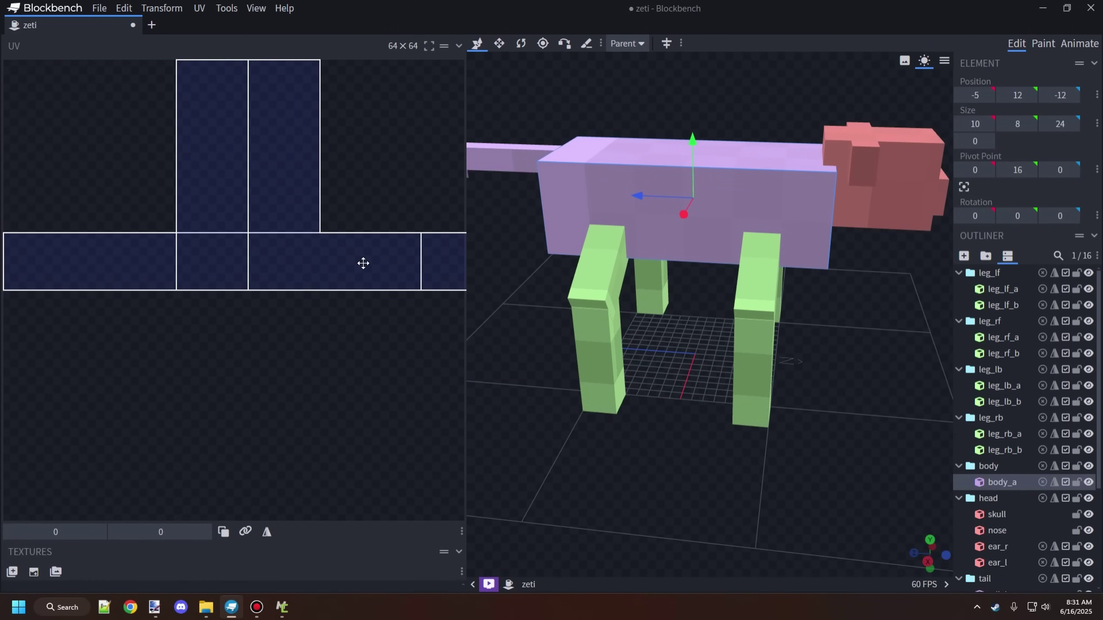
{"action": "scroll", "coordinate": [363, 263], "scroll_direction": "down", "scroll_amount": 5}
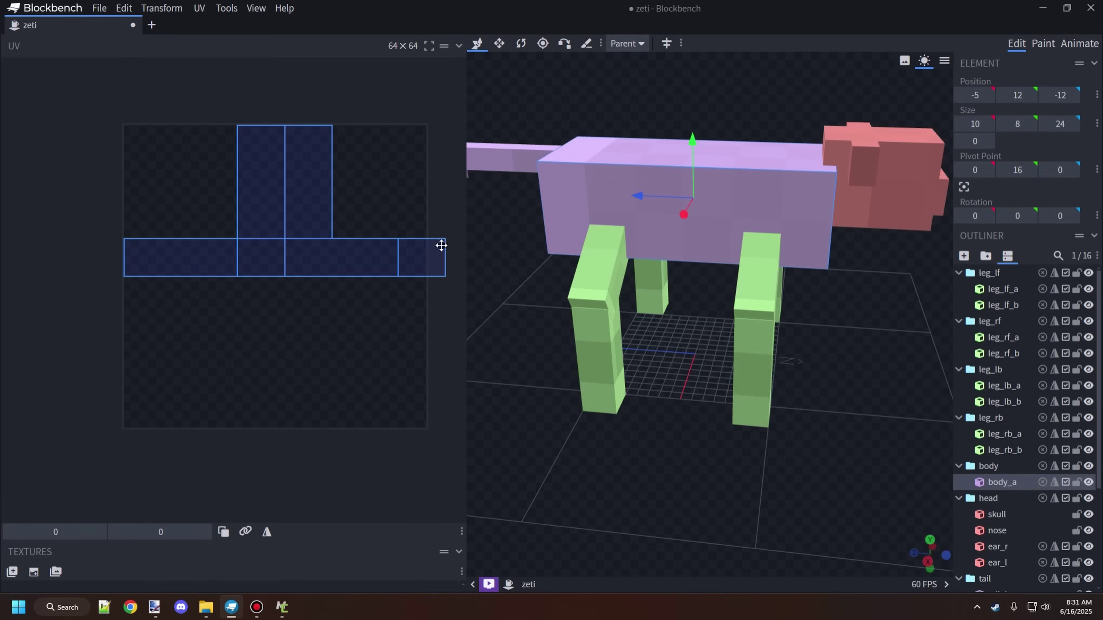
{"action": "scroll", "coordinate": [434, 245], "scroll_direction": "up", "scroll_amount": 3}
{"action": "scroll", "coordinate": [430, 241], "scroll_direction": "down", "scroll_amount": 4}
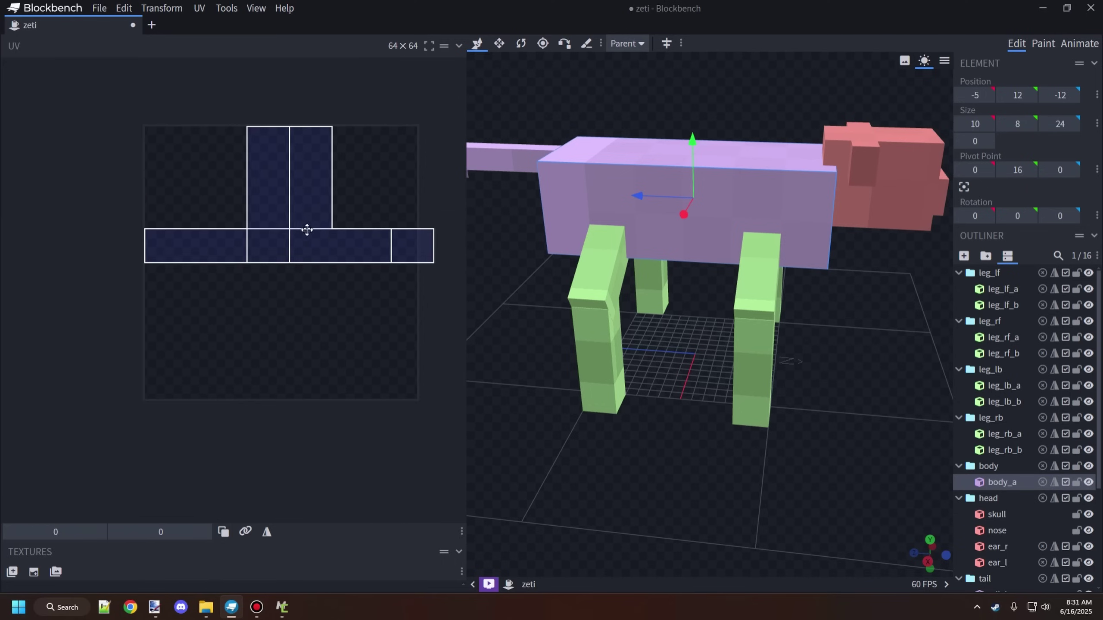
{"action": "scroll", "coordinate": [309, 230], "scroll_direction": "up", "scroll_amount": 3}
{"action": "scroll", "coordinate": [324, 232], "scroll_direction": "down", "scroll_amount": 4}
{"action": "scroll", "coordinate": [328, 237], "scroll_direction": "up", "scroll_amount": 3}
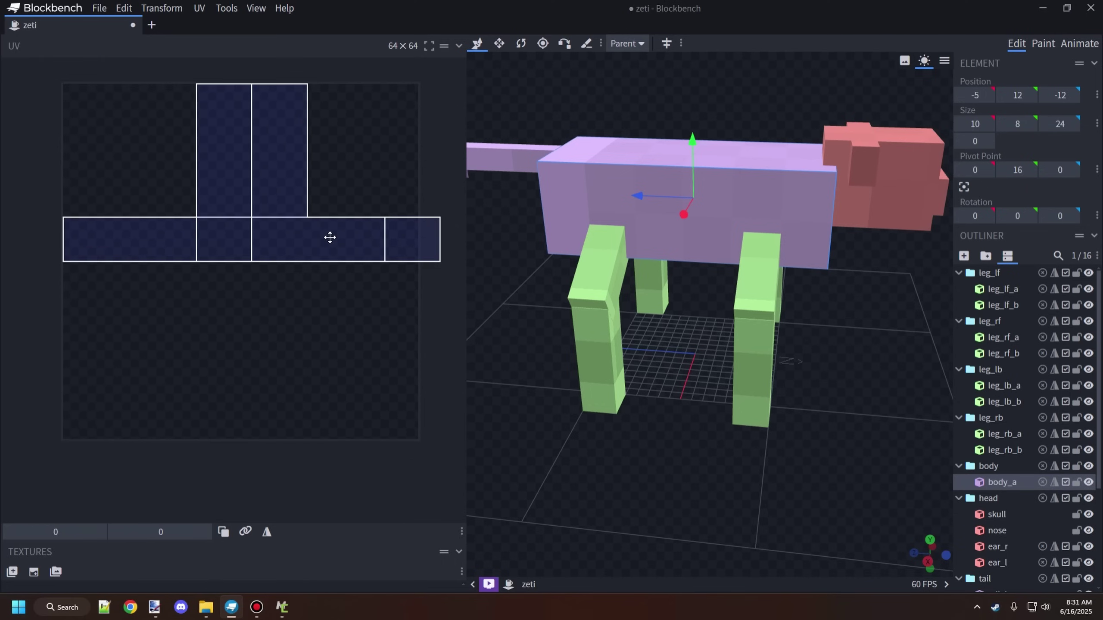
{"action": "scroll", "coordinate": [330, 237], "scroll_direction": "down", "scroll_amount": 1}
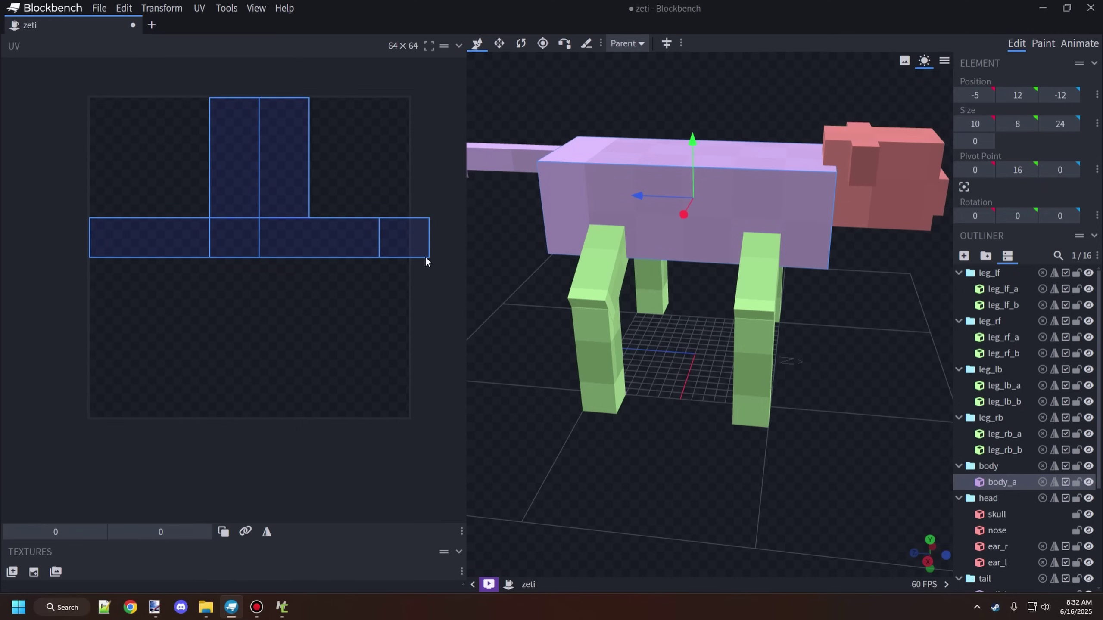
- Set the project texture size to 128 × 128 and confirm
{"action": "left_click", "coordinate": [401, 45]}
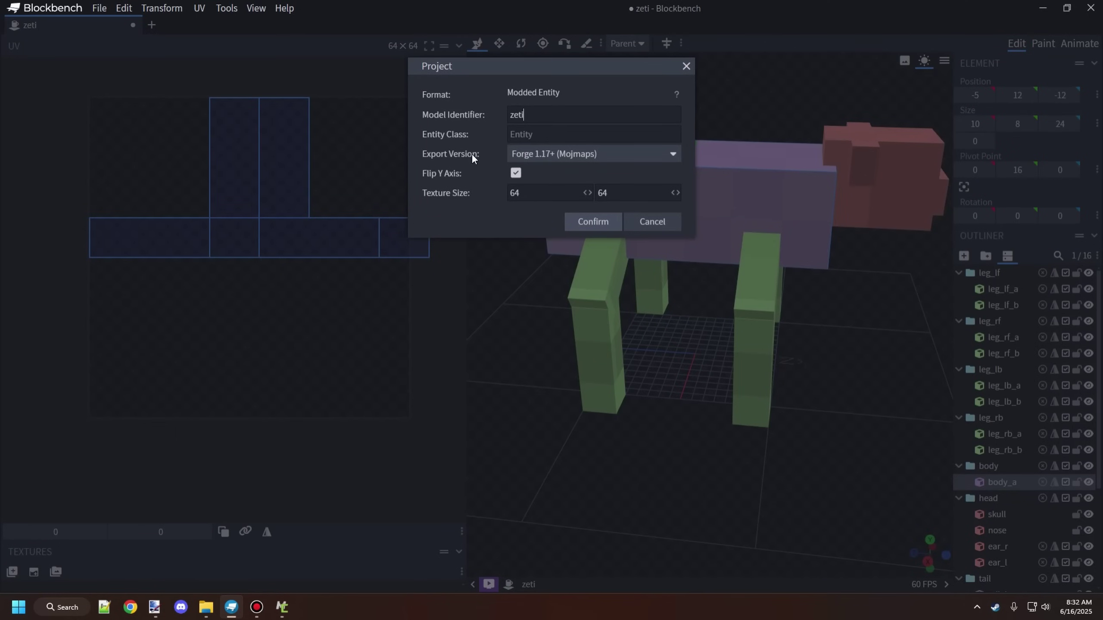
{"action": "type", "text": "128"}
{"action": "key", "text": "Tab"}
{"action": "type", "text": "128"}
{"action": "left_click", "coordinate": [592, 222]}
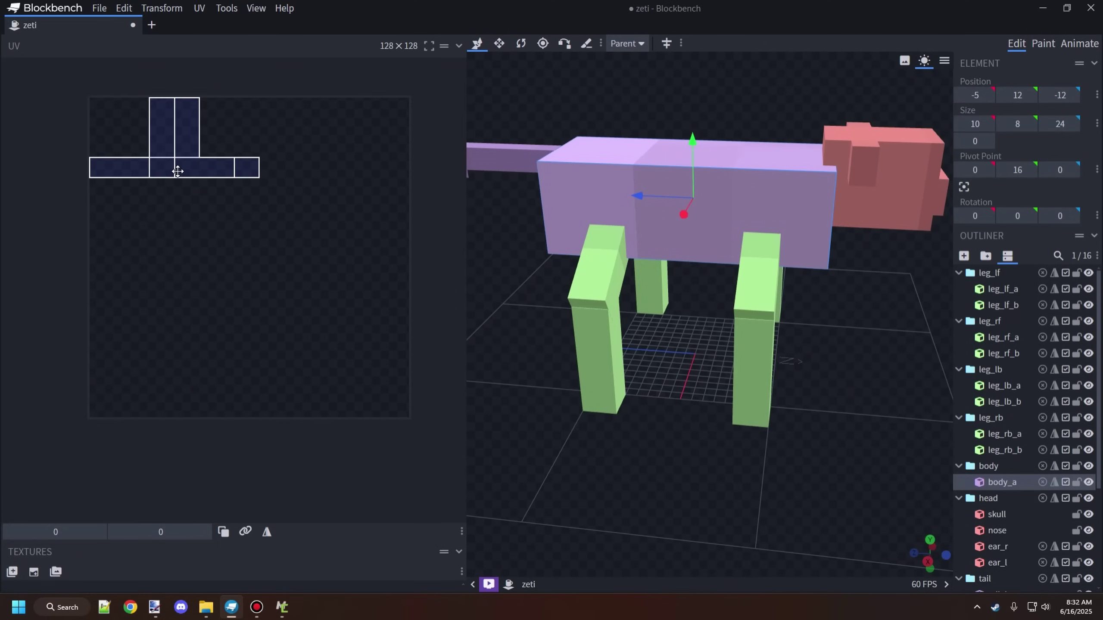
- Reselect the purple body cube and reopen Project settings
{"action": "left_click", "coordinate": [181, 218]}
{"action": "left_click", "coordinate": [701, 212]}
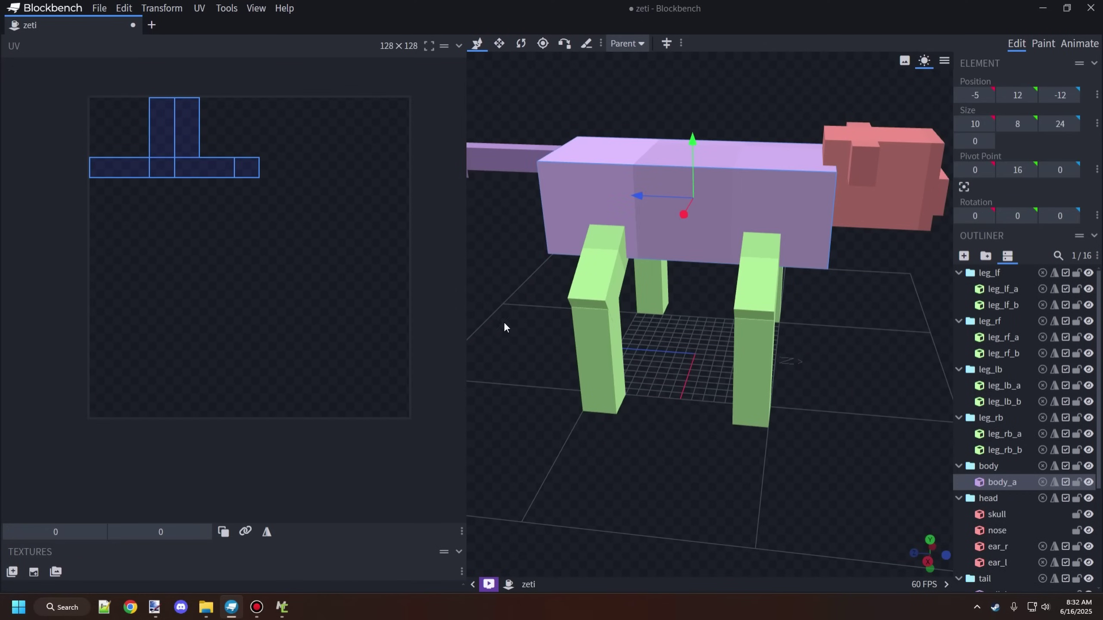
{"action": "left_click", "coordinate": [400, 45]}
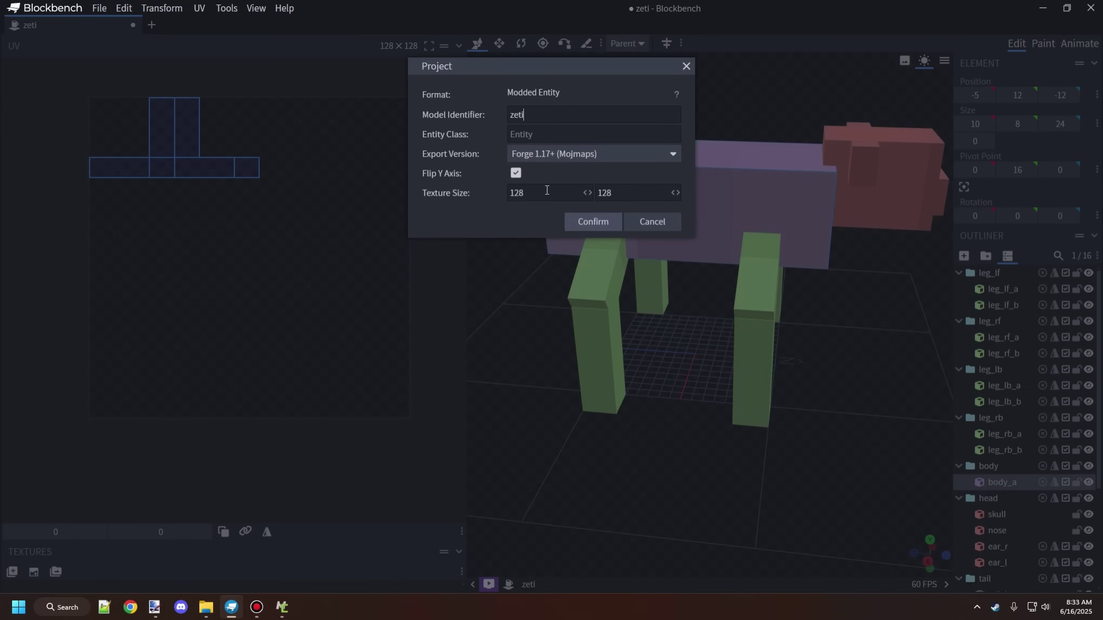
{"action": "double_click", "coordinate": [517, 190]}
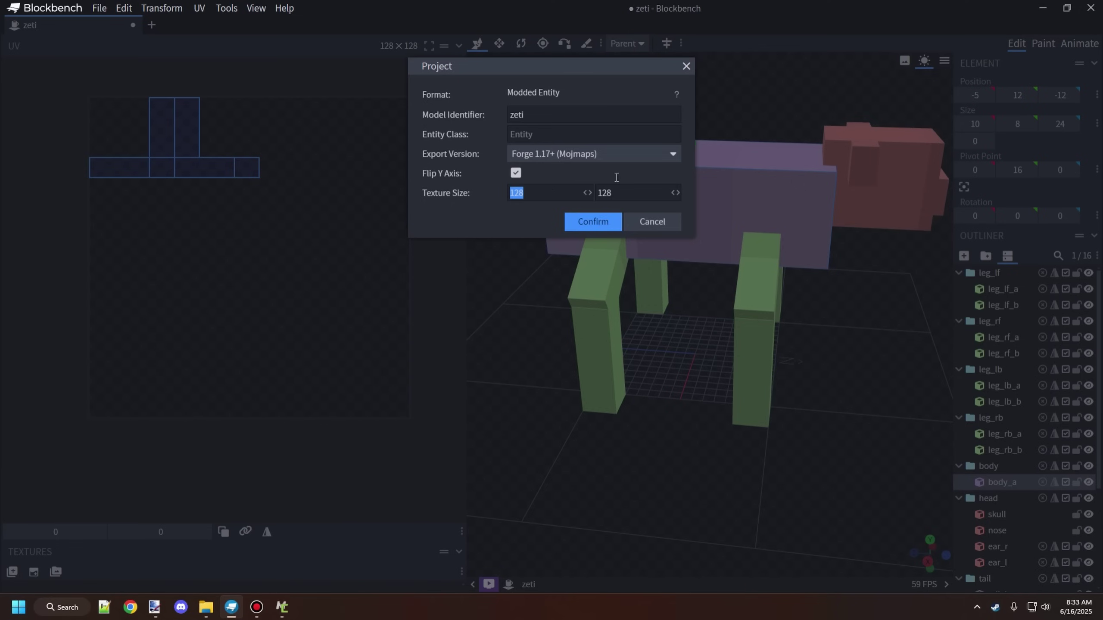
{"action": "left_click", "coordinate": [592, 221]}
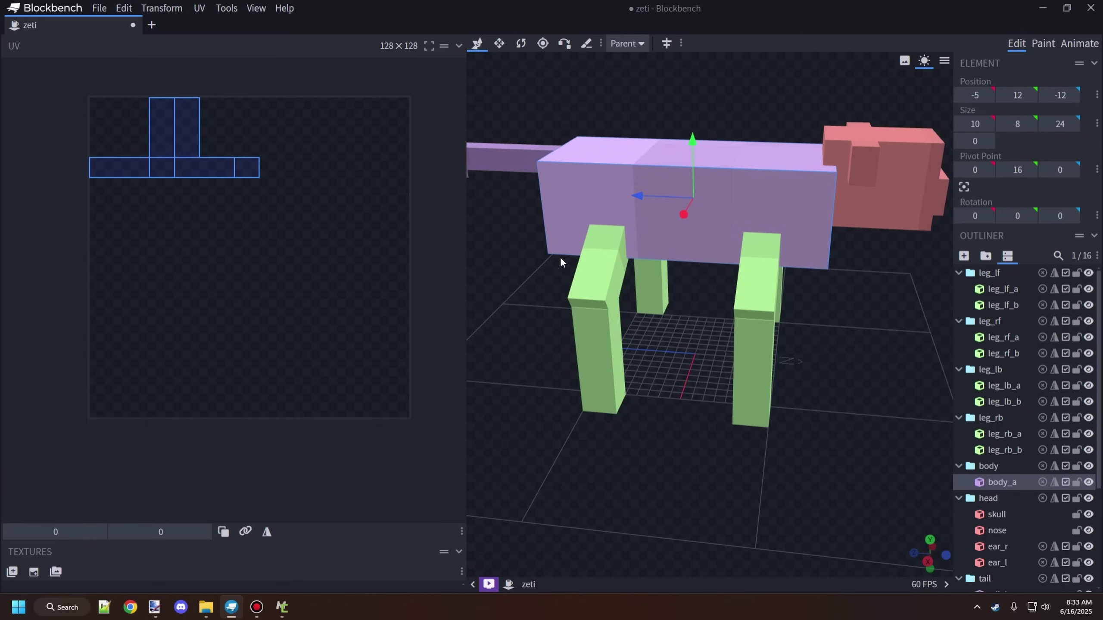
- Select leg_rf_a and move its UV island to the texture's top edge
{"action": "left_click", "coordinate": [596, 264]}
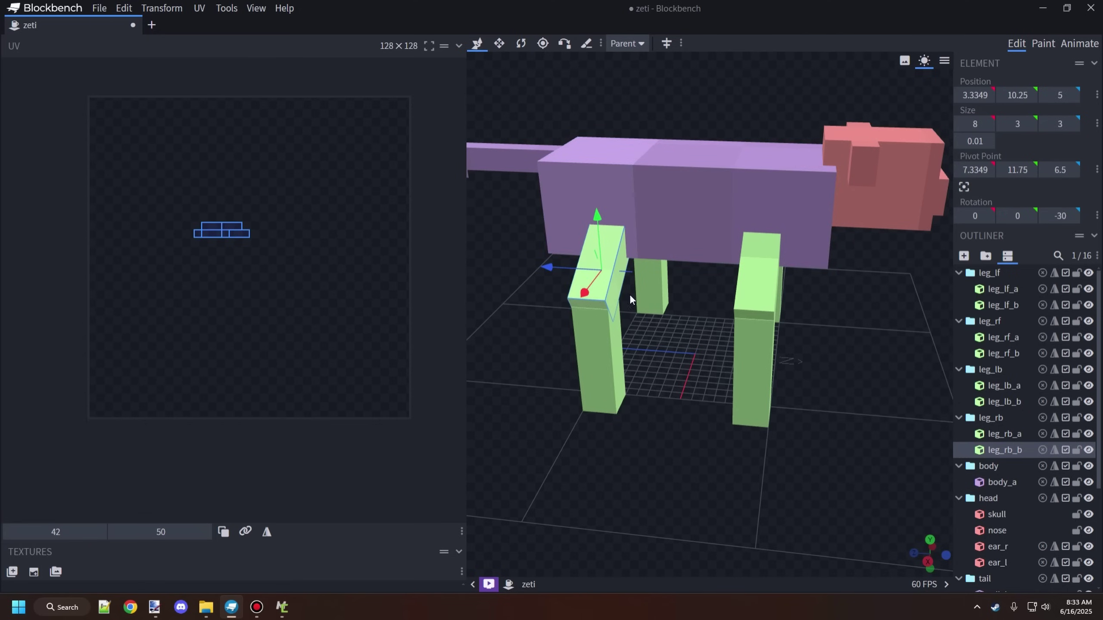
{"action": "left_click", "coordinate": [736, 351]}
{"action": "left_click_drag", "start_coordinate": [124, 246], "coordinate": [198, 92]}
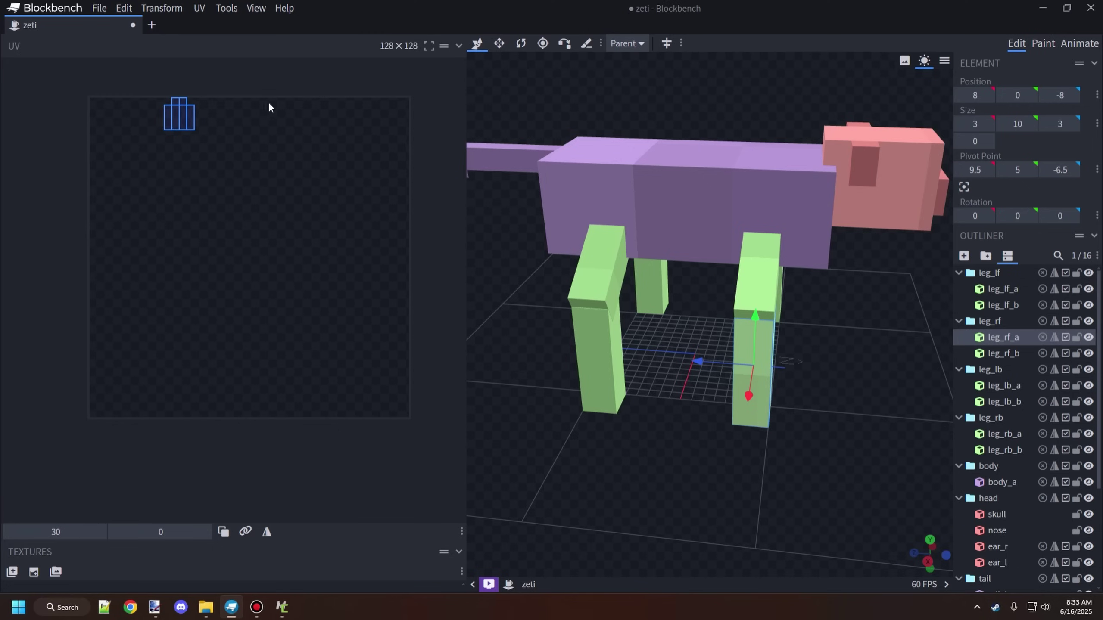
- Orbit to a side view and select the back leg cube leg_lf_a
{"action": "left_click_drag", "start_coordinate": [684, 291], "coordinate": [699, 230]}
{"action": "left_click_drag", "start_coordinate": [689, 314], "coordinate": [657, 349]}
{"action": "left_click", "coordinate": [721, 285]}
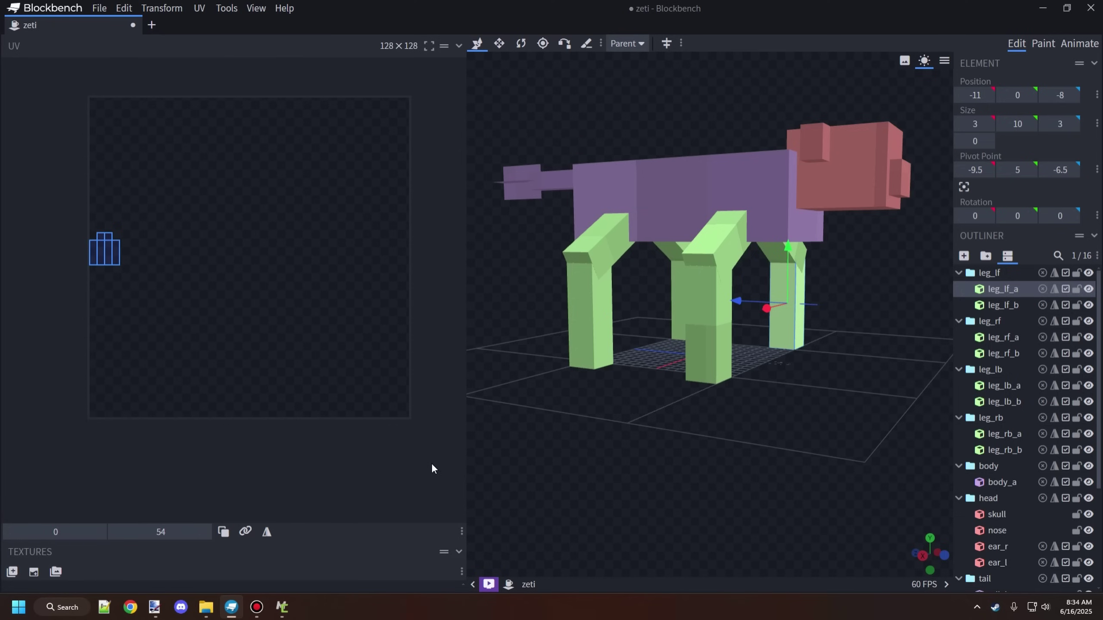
- Resize the side panels to show the Textures list and widen the 3D viewport
{"action": "scroll", "coordinate": [370, 397], "scroll_direction": "down", "scroll_amount": 5}
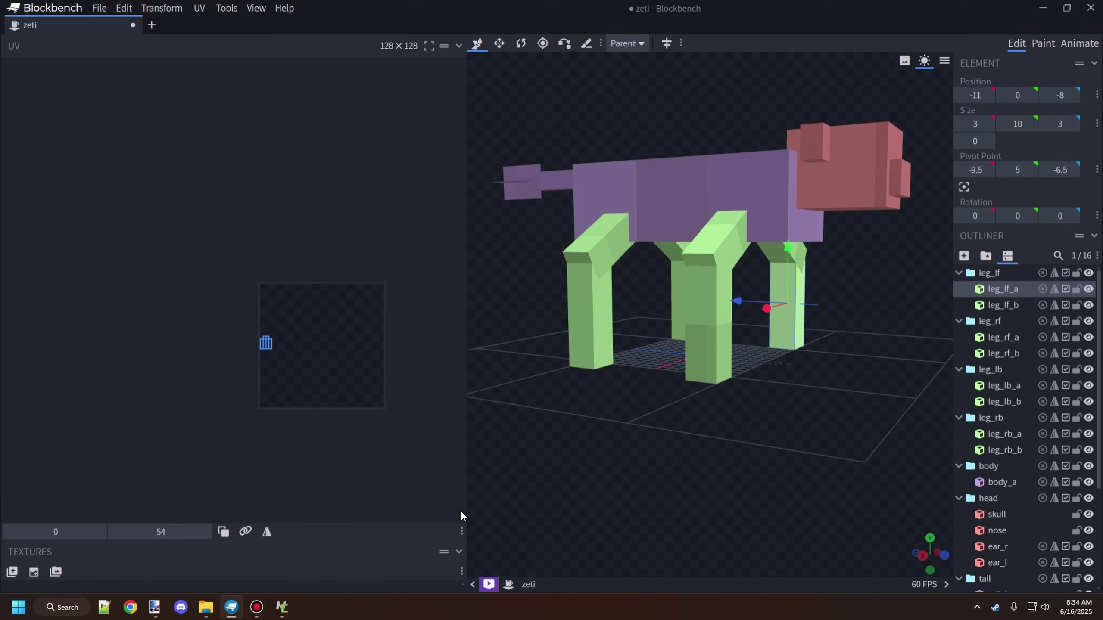
{"action": "left_click_drag", "start_coordinate": [473, 496], "coordinate": [462, 324]}
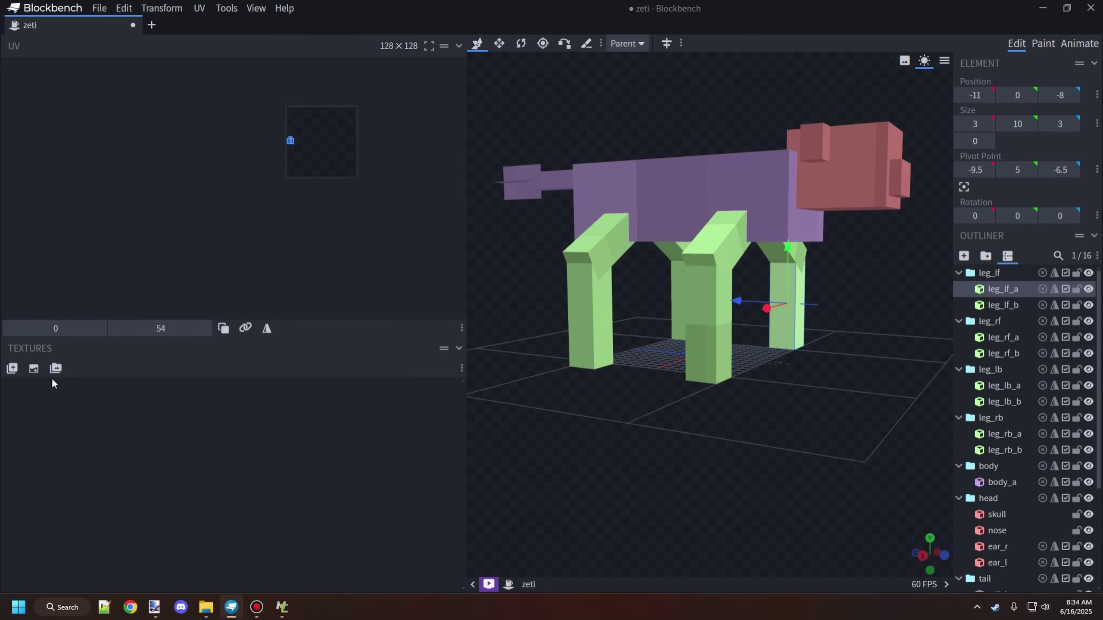
{"action": "left_click_drag", "start_coordinate": [465, 231], "coordinate": [412, 235]}
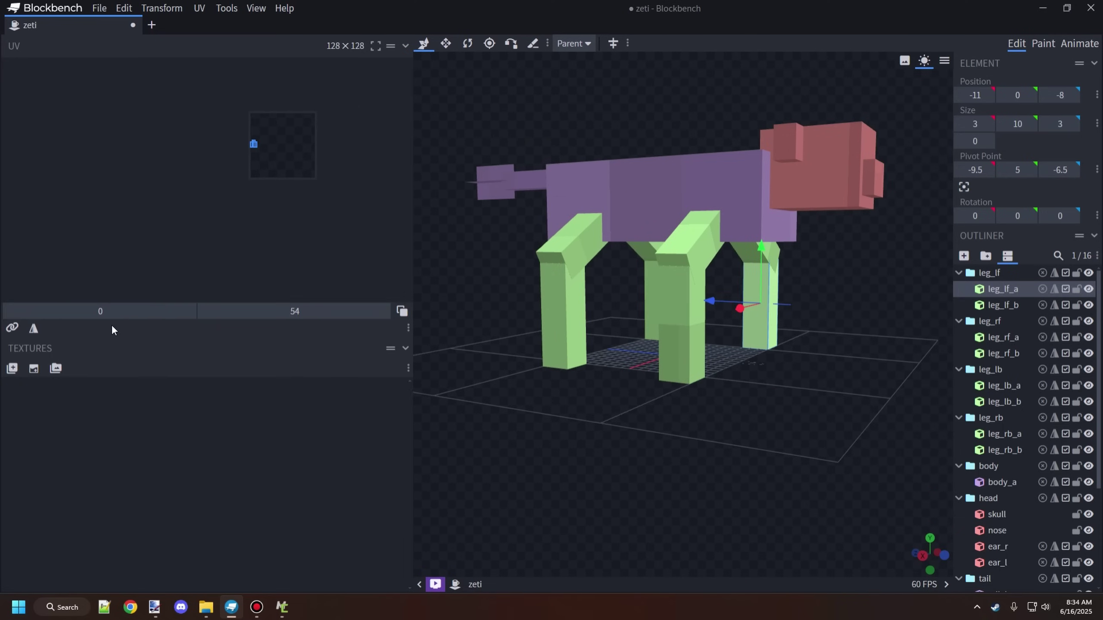
- Create a 'zeti' template texture at 16x, no fill colour or multi texture occupancy, applied to the model
{"action": "left_click", "coordinate": [35, 368]}
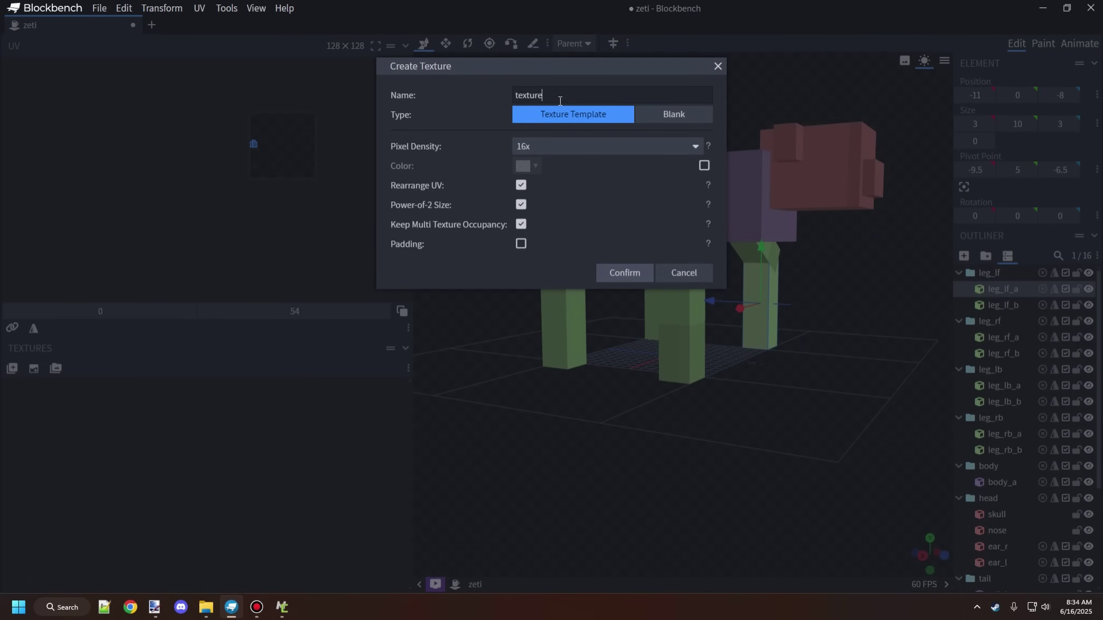
{"action": "left_click", "coordinate": [604, 93]}
{"action": "type", "text": "zeti"}
{"action": "left_click", "coordinate": [680, 112]}
{"action": "left_click", "coordinate": [612, 114]}
{"action": "left_click", "coordinate": [569, 146]}
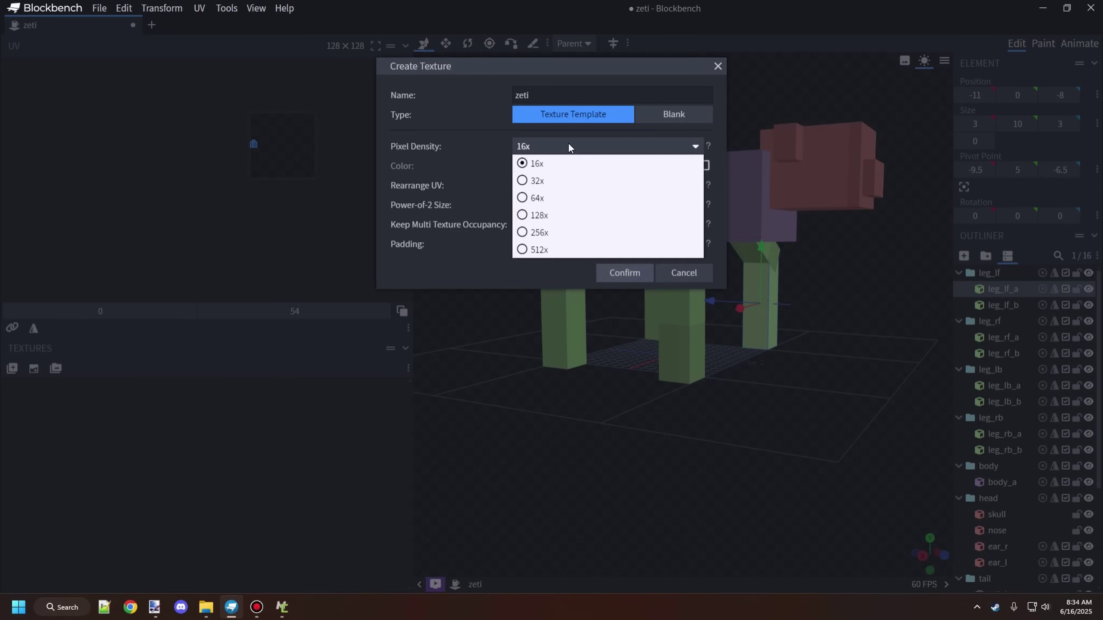
{"action": "left_click", "coordinate": [568, 143]}
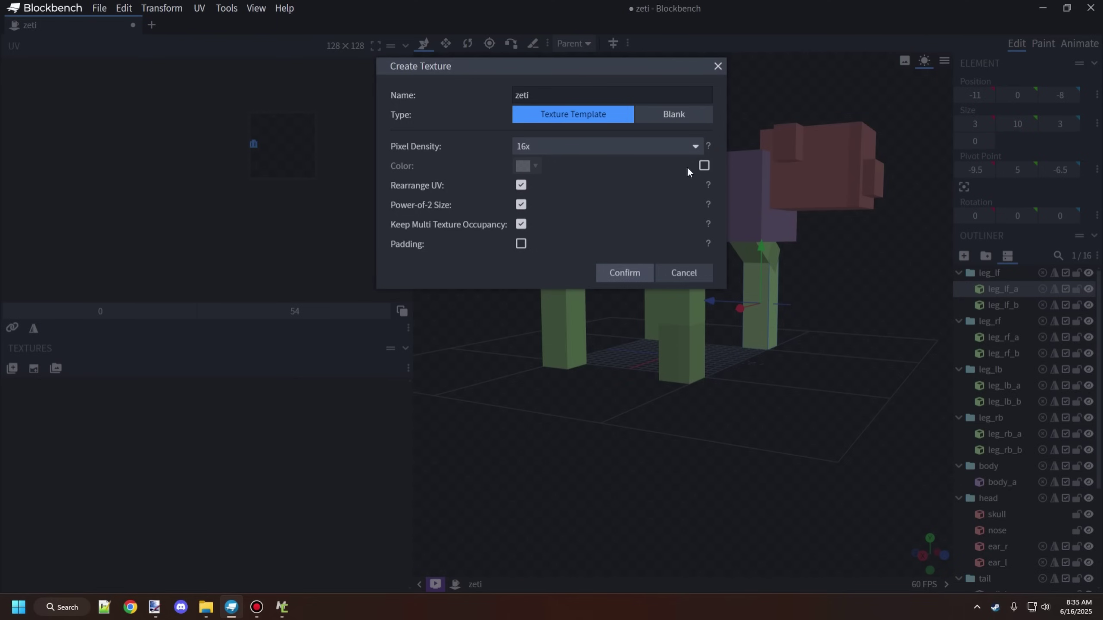
{"action": "left_click", "coordinate": [703, 165]}
{"action": "left_click", "coordinate": [704, 165]}
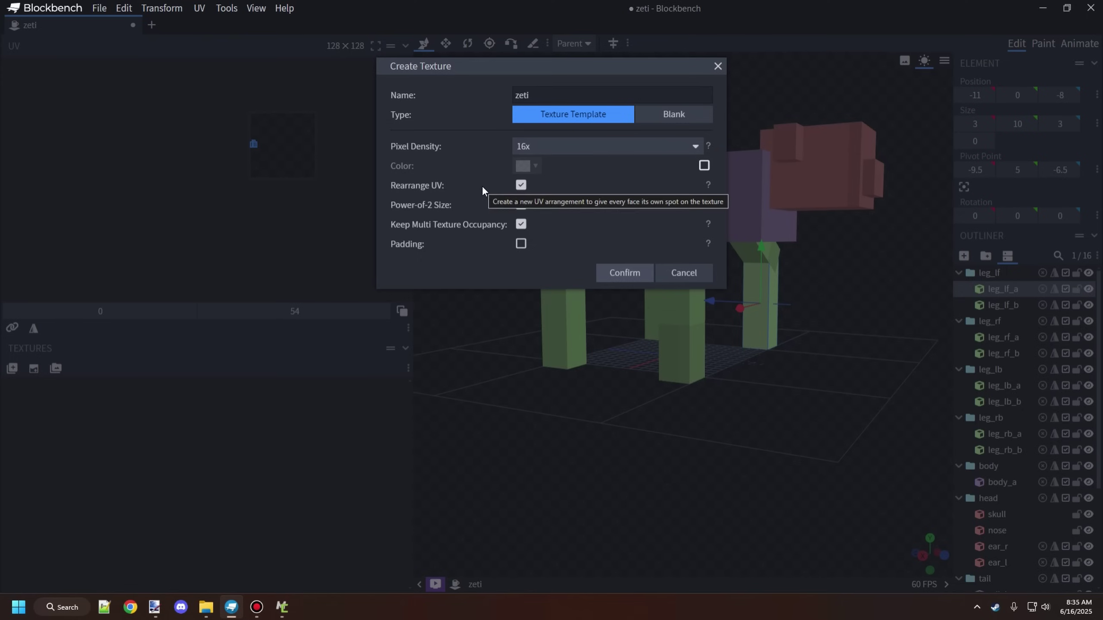
{"action": "mouse_move", "coordinate": [493, 200]}
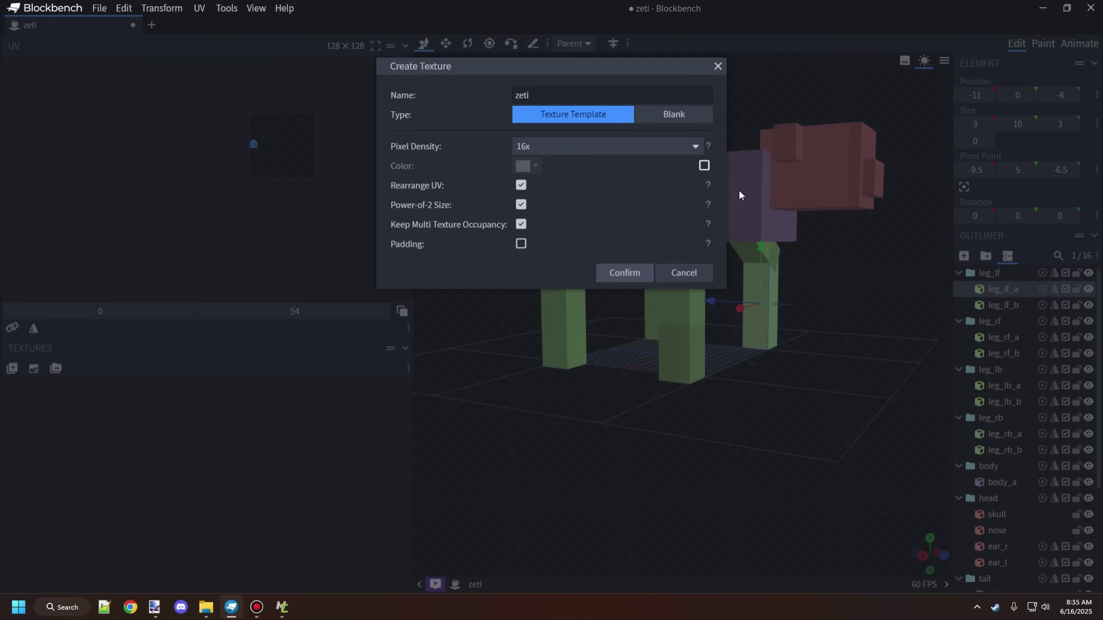
{"action": "mouse_move", "coordinate": [592, 185]}
{"action": "left_click", "coordinate": [520, 224]}
{"action": "left_click", "coordinate": [635, 271]}
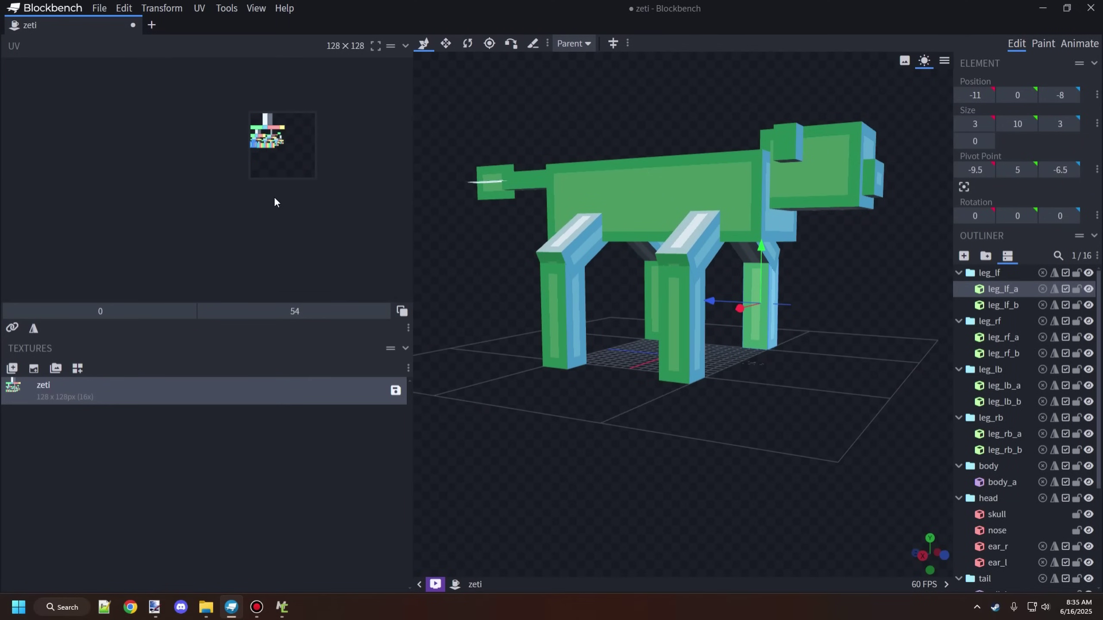
{"action": "left_click_drag", "start_coordinate": [798, 255], "coordinate": [732, 423]}
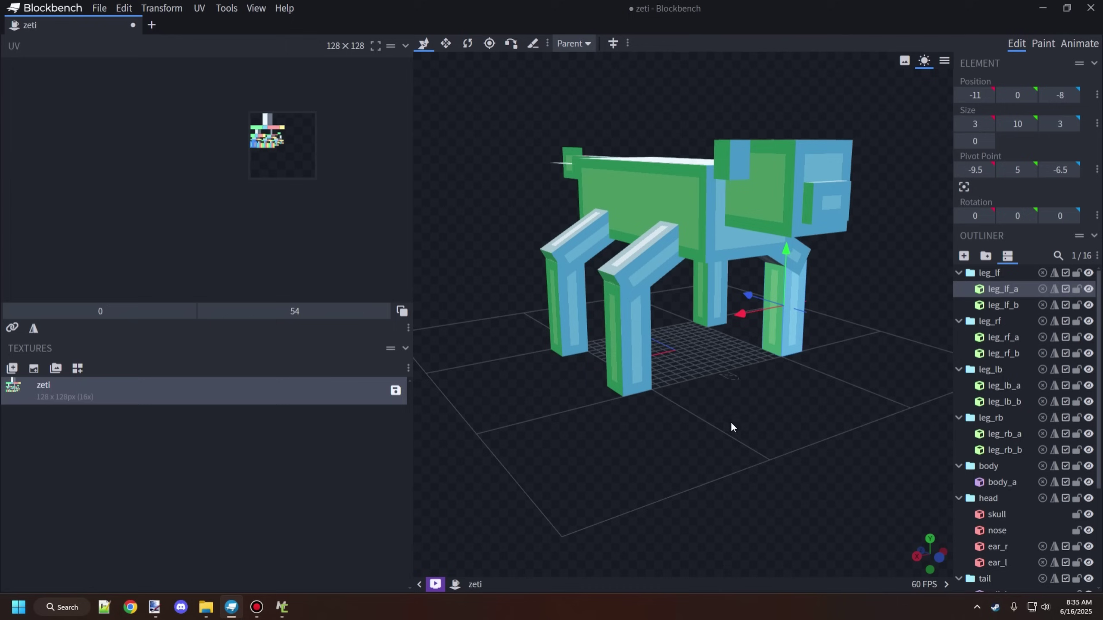
{"action": "scroll", "coordinate": [742, 399], "scroll_direction": "up", "scroll_amount": 5}
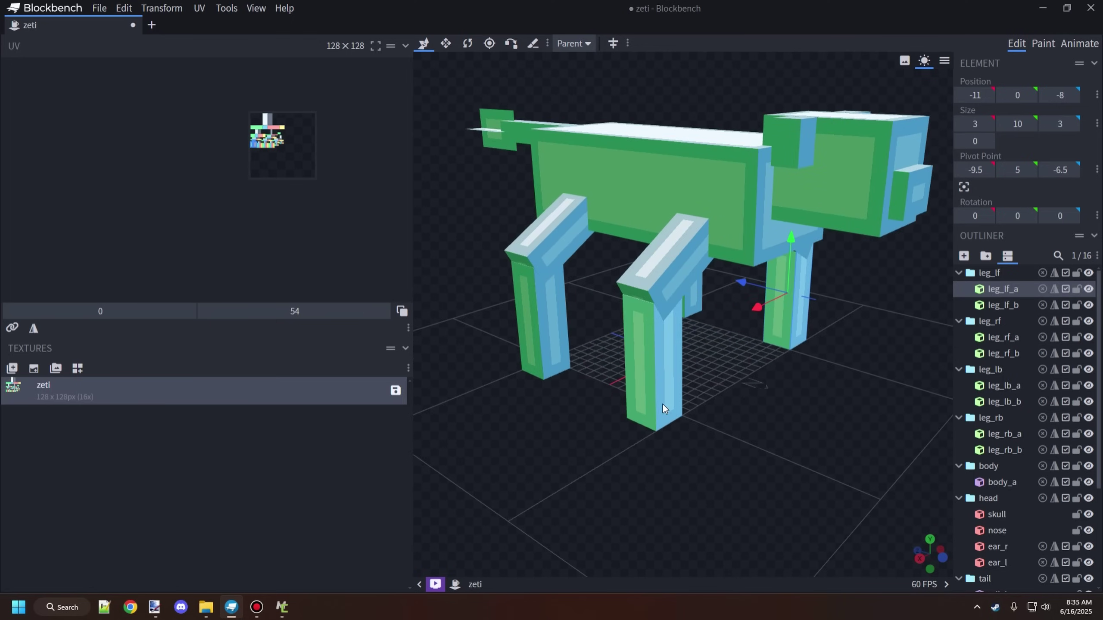
{"action": "left_click_drag", "start_coordinate": [570, 365], "coordinate": [827, 328]}
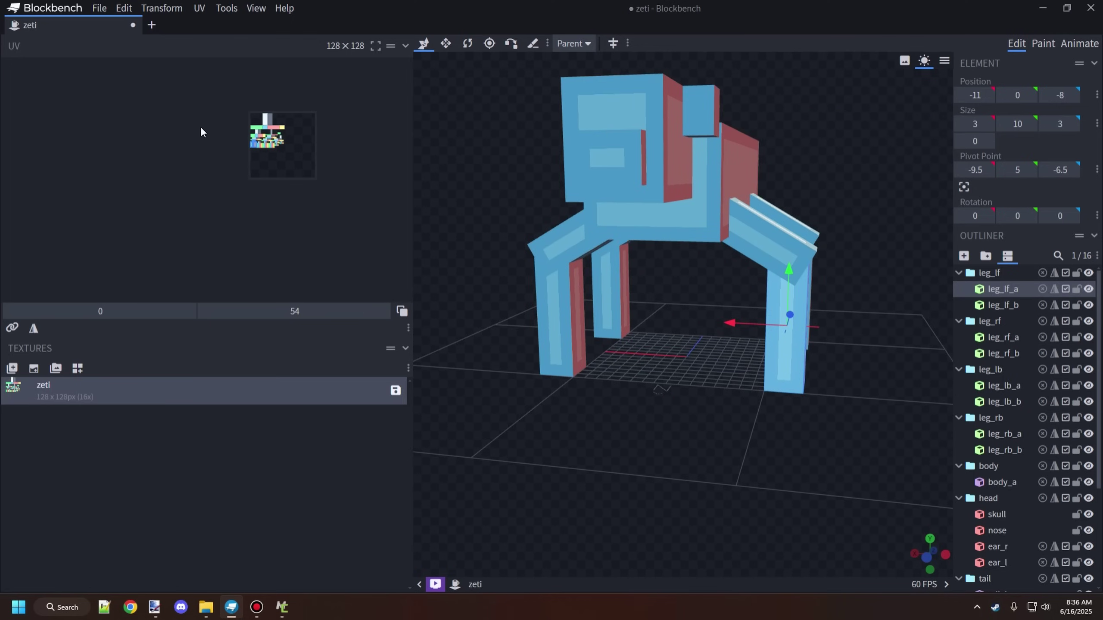
- Zoom into the UV editor and select each leg part's UV island to locate it
{"action": "scroll", "coordinate": [202, 126], "scroll_direction": "up", "scroll_amount": 5}
{"action": "scroll", "coordinate": [201, 107], "scroll_direction": "up", "scroll_amount": 3}
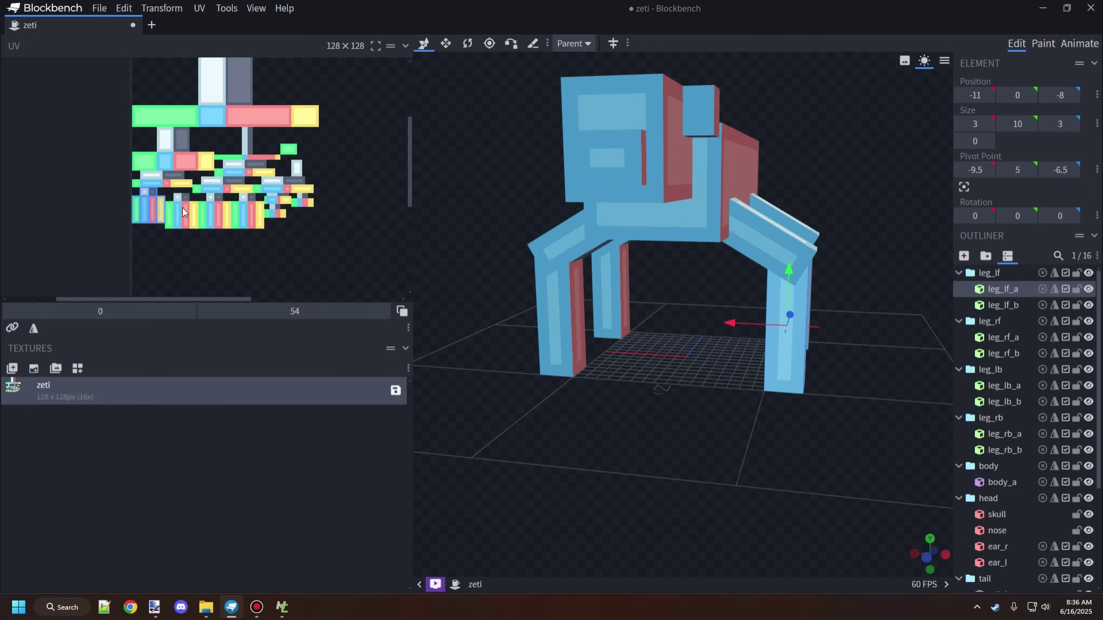
{"action": "scroll", "coordinate": [165, 192], "scroll_direction": "down", "scroll_amount": 2}
{"action": "scroll", "coordinate": [210, 151], "scroll_direction": "up", "scroll_amount": 3}
{"action": "scroll", "coordinate": [210, 150], "scroll_direction": "down", "scroll_amount": 3}
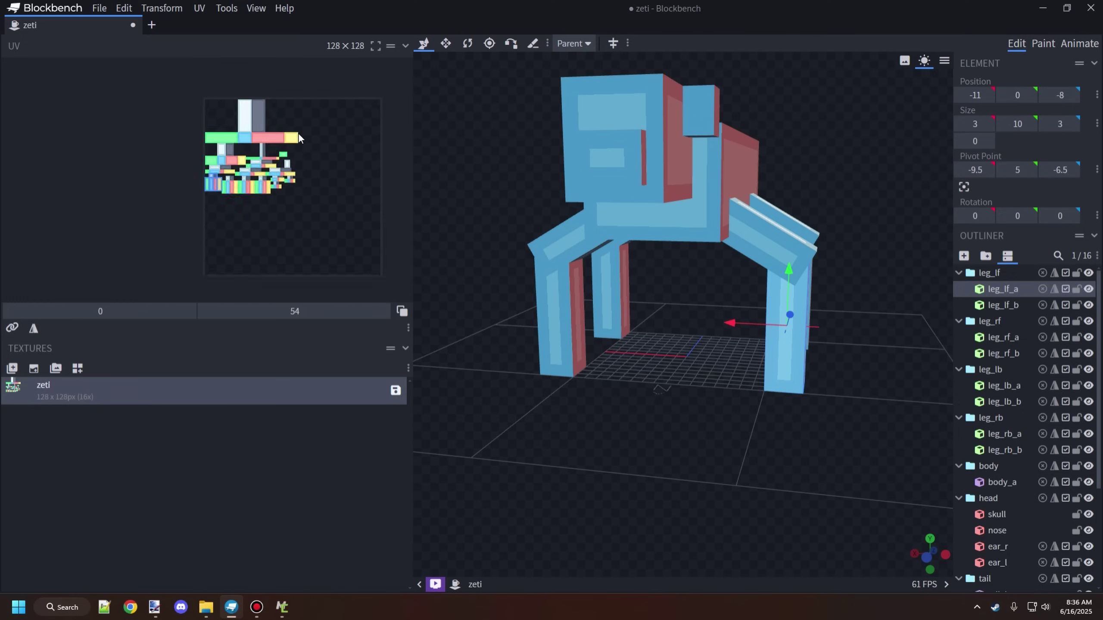
{"action": "scroll", "coordinate": [305, 174], "scroll_direction": "up", "scroll_amount": 1}
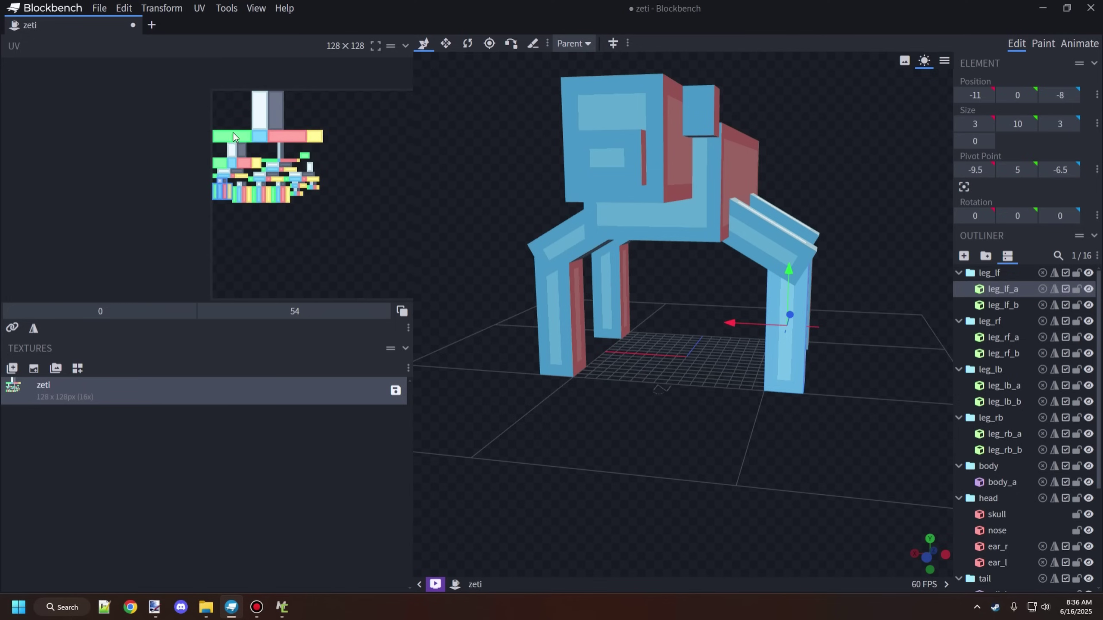
{"action": "scroll", "coordinate": [204, 144], "scroll_direction": "up", "scroll_amount": 3}
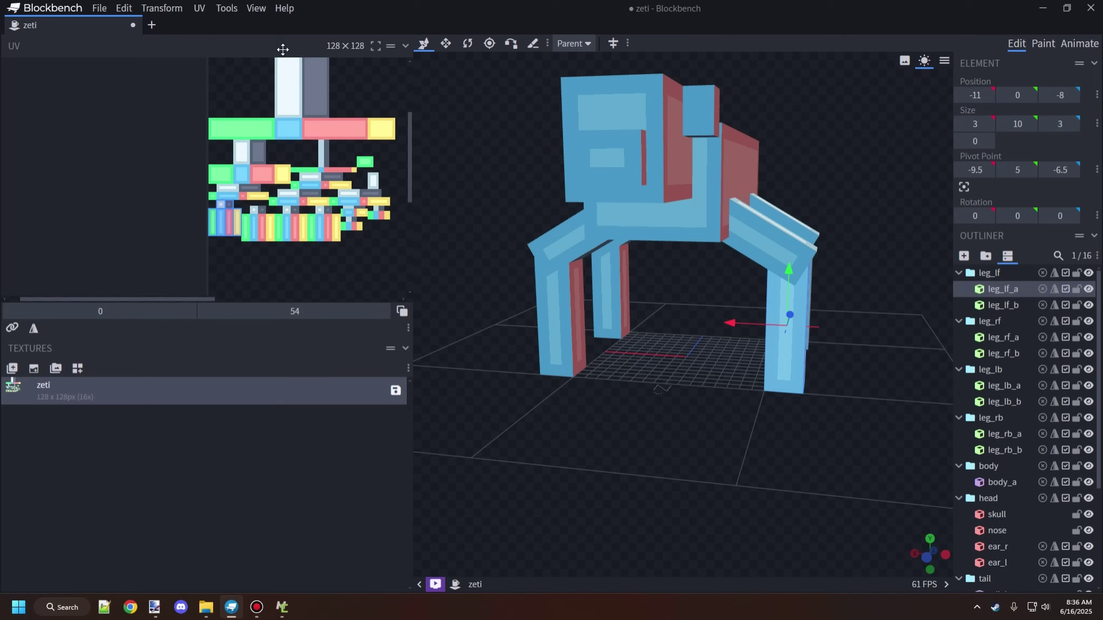
{"action": "scroll", "coordinate": [305, 119], "scroll_direction": "up", "scroll_amount": 1}
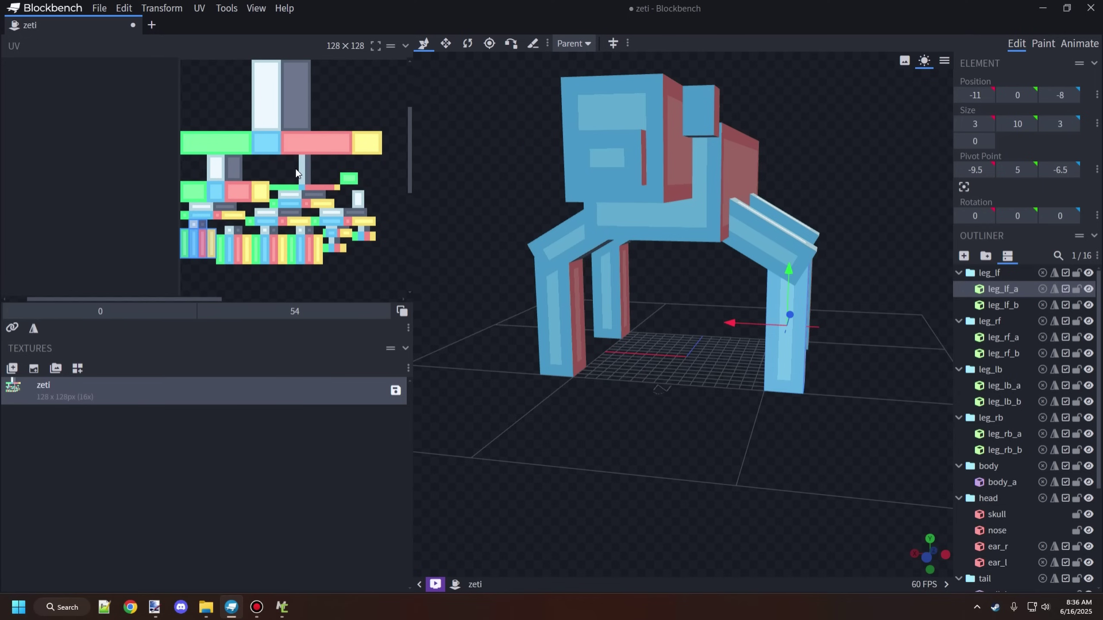
{"action": "scroll", "coordinate": [319, 160], "scroll_direction": "up", "scroll_amount": 1}
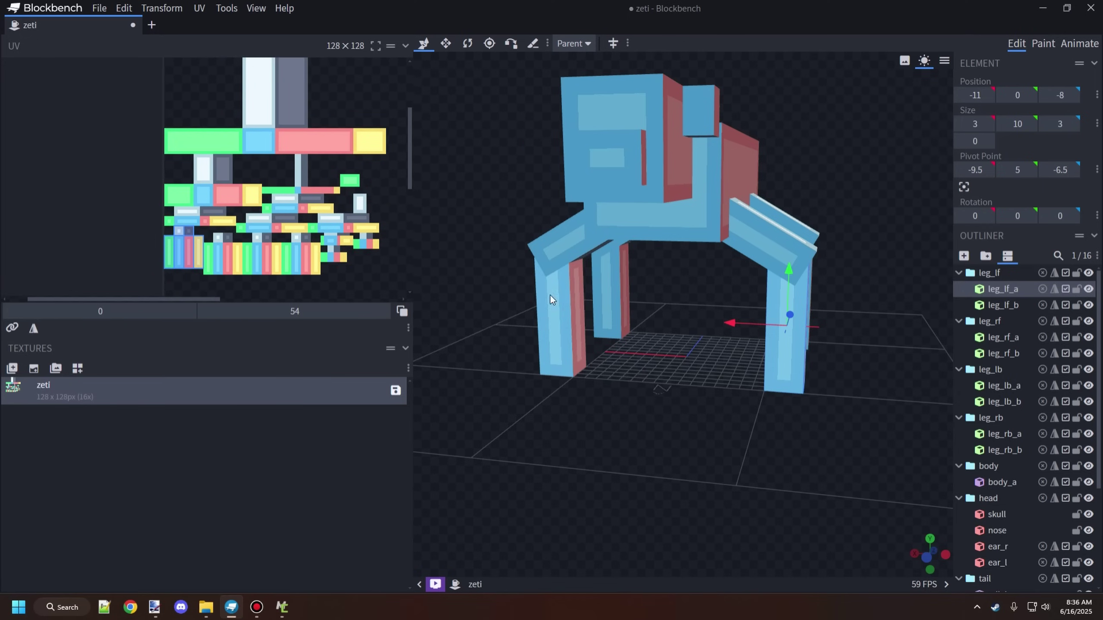
{"action": "left_click", "coordinate": [218, 255]}
{"action": "left_click", "coordinate": [278, 246]}
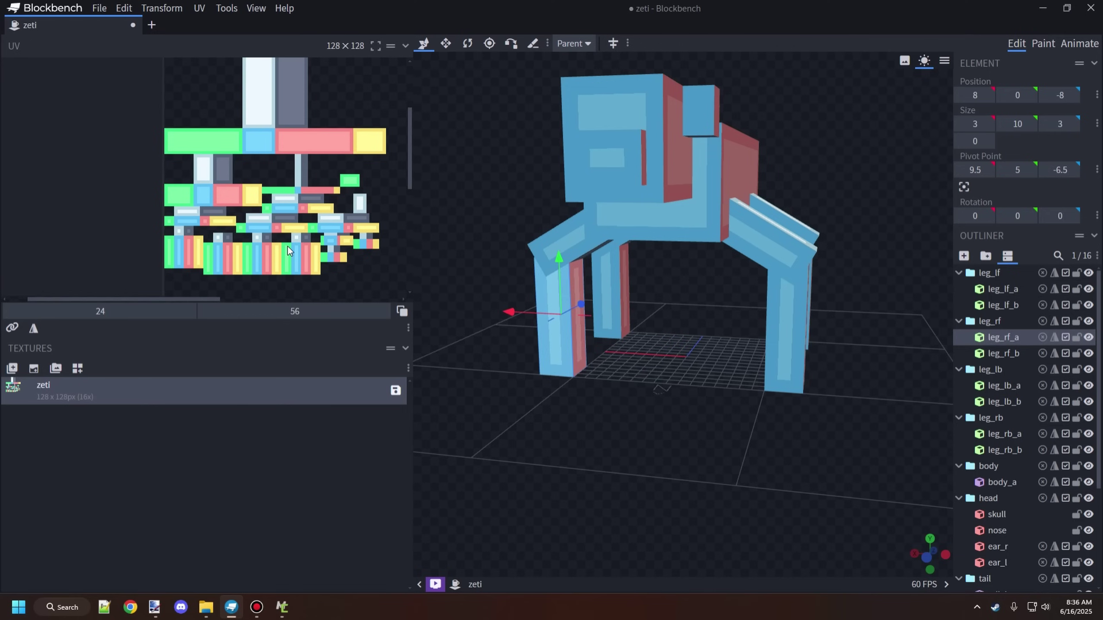
{"action": "left_click", "coordinate": [287, 247]}
{"action": "left_click", "coordinate": [243, 223]}
{"action": "left_click", "coordinate": [296, 208]}
- Move leg_lf_b's UV island to the texture's left edge, leaving the other _b legs in place
{"action": "left_click", "coordinate": [352, 236]}
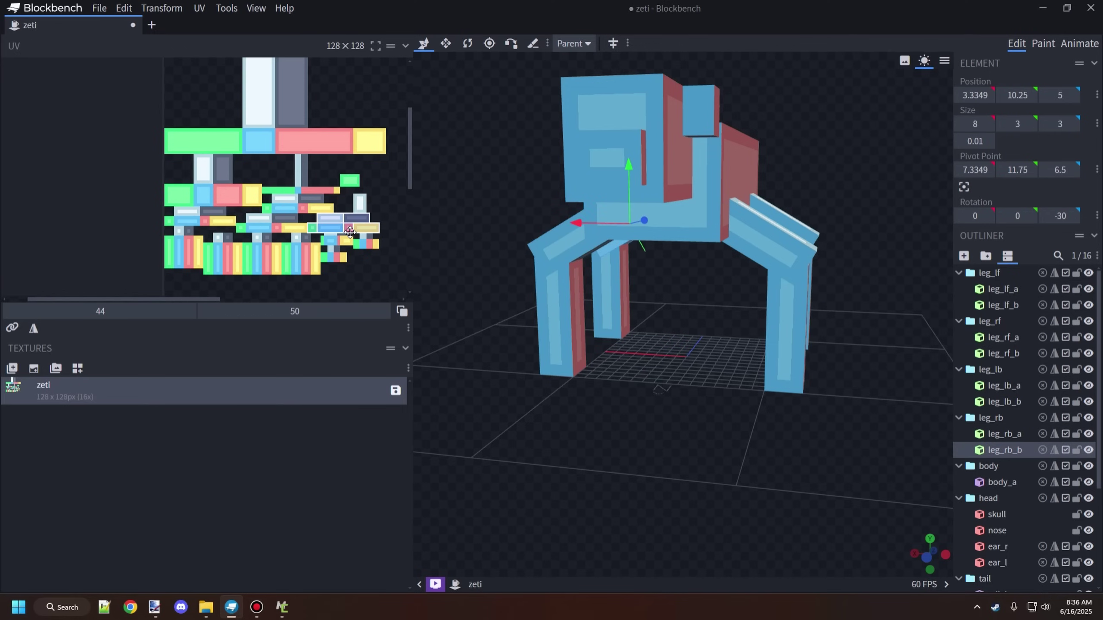
{"action": "left_click", "coordinate": [264, 222]}
{"action": "left_click", "coordinate": [198, 216]}
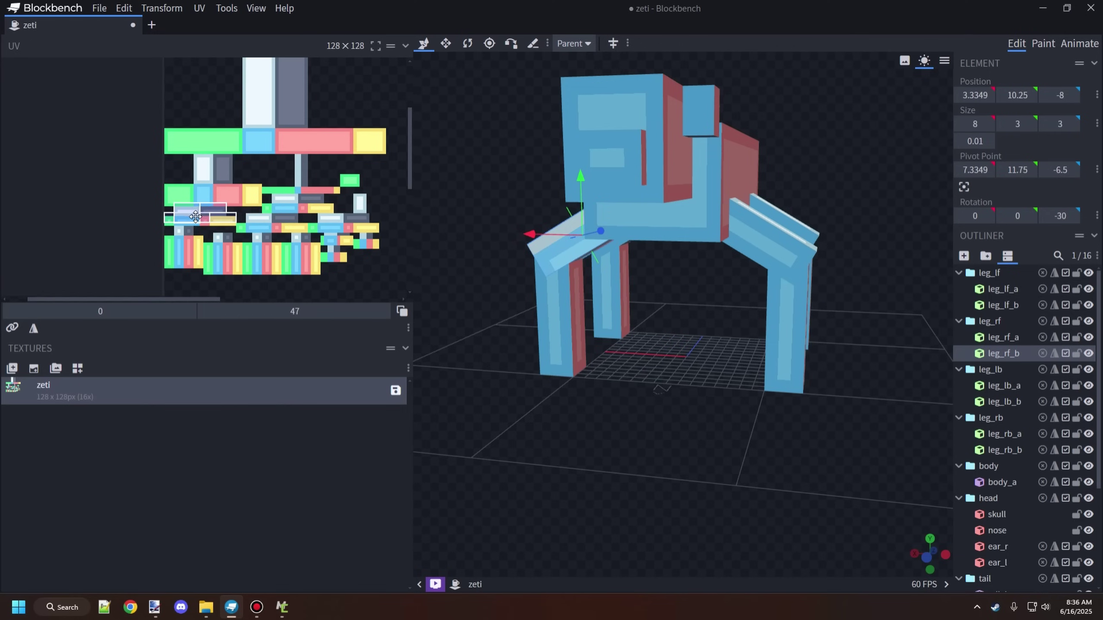
{"action": "left_click", "coordinate": [195, 218]}
{"action": "left_click", "coordinate": [255, 206]}
{"action": "left_click_drag", "start_coordinate": [255, 207], "coordinate": [187, 213]}
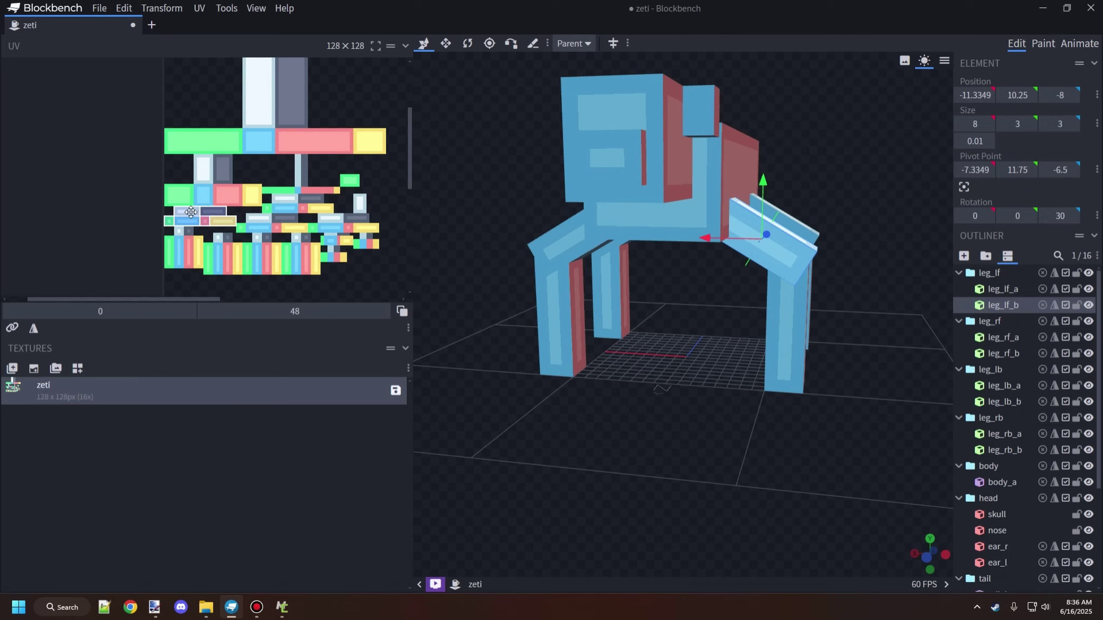
{"action": "left_click_drag", "start_coordinate": [316, 224], "coordinate": [221, 217]}
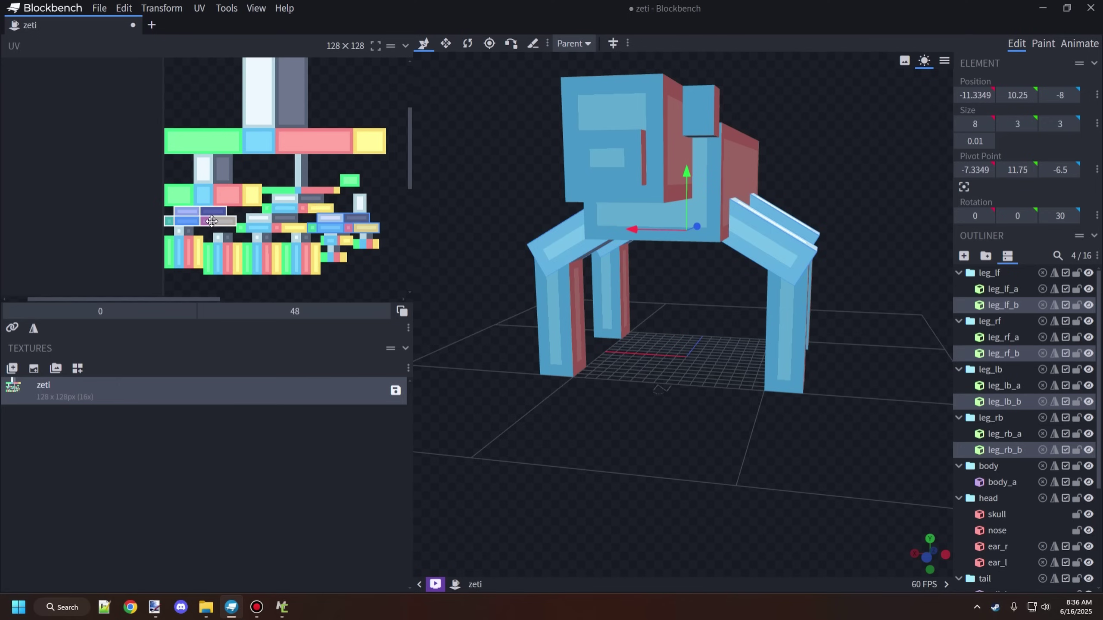
{"action": "left_click", "coordinate": [355, 222]}
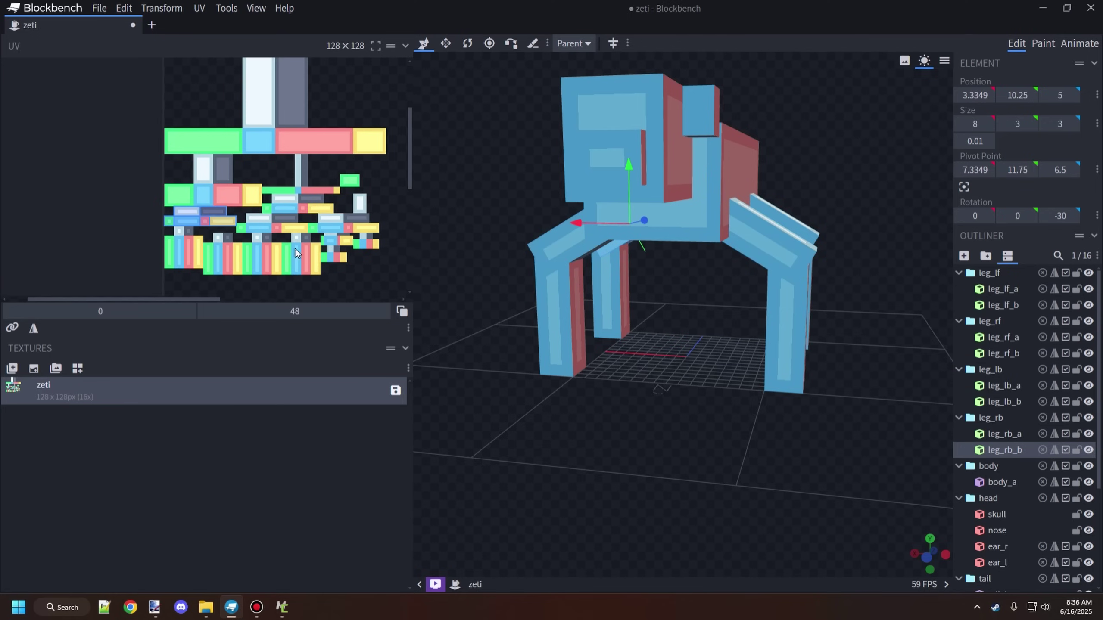
- Check the _a leg UVs and move leg_rb_a's island to the left edge
{"action": "left_click", "coordinate": [185, 242]}
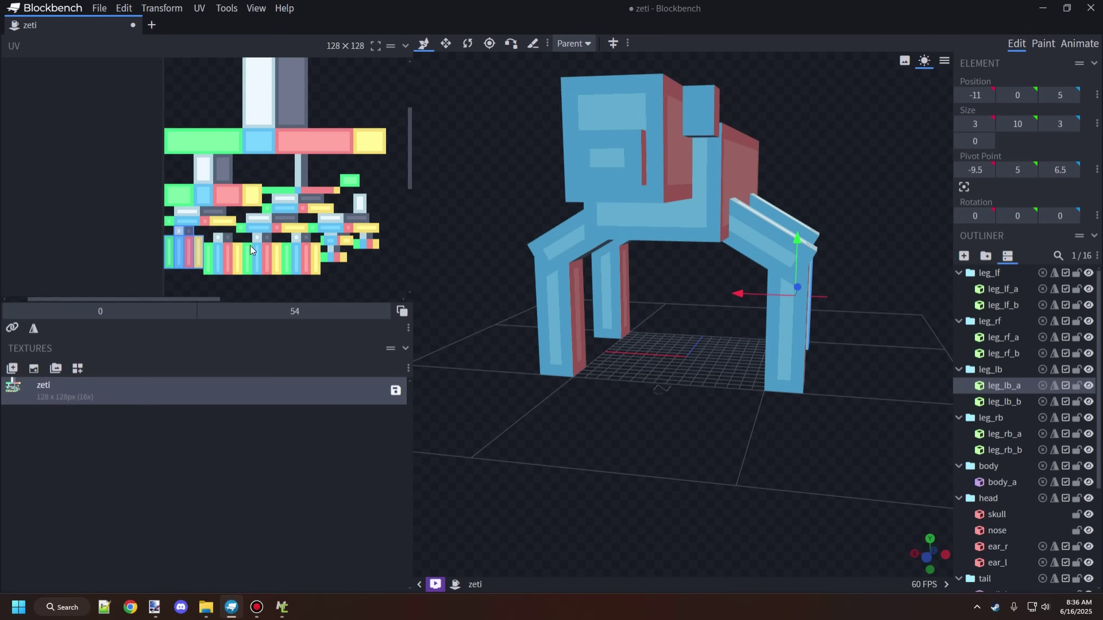
{"action": "left_click", "coordinate": [187, 243]}
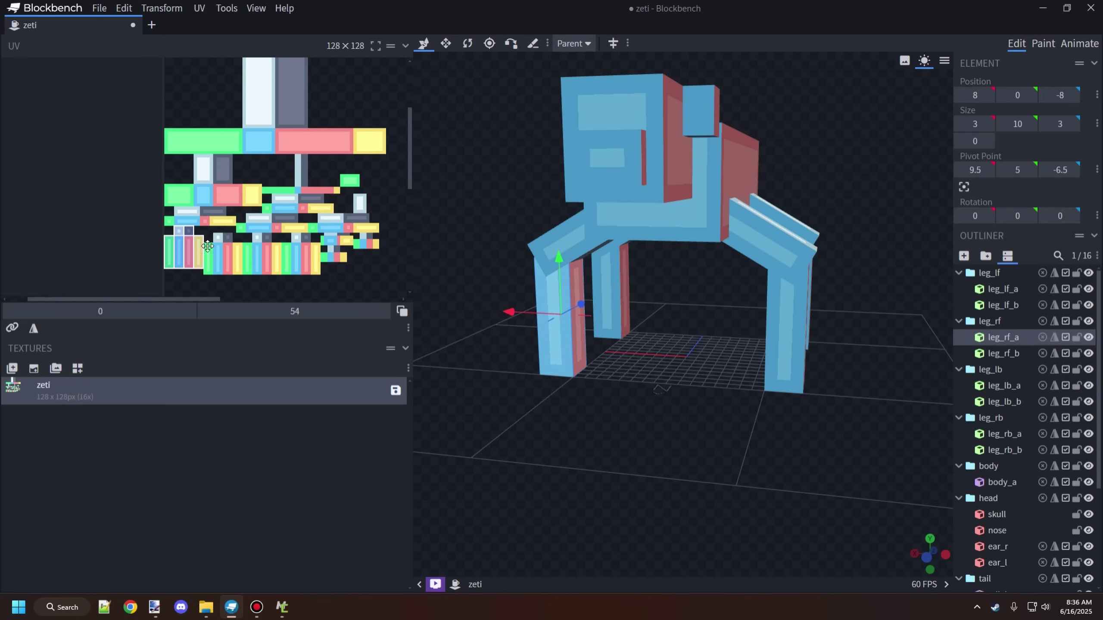
{"action": "left_click", "coordinate": [187, 242]}
{"action": "left_click_drag", "start_coordinate": [188, 241], "coordinate": [168, 245]}
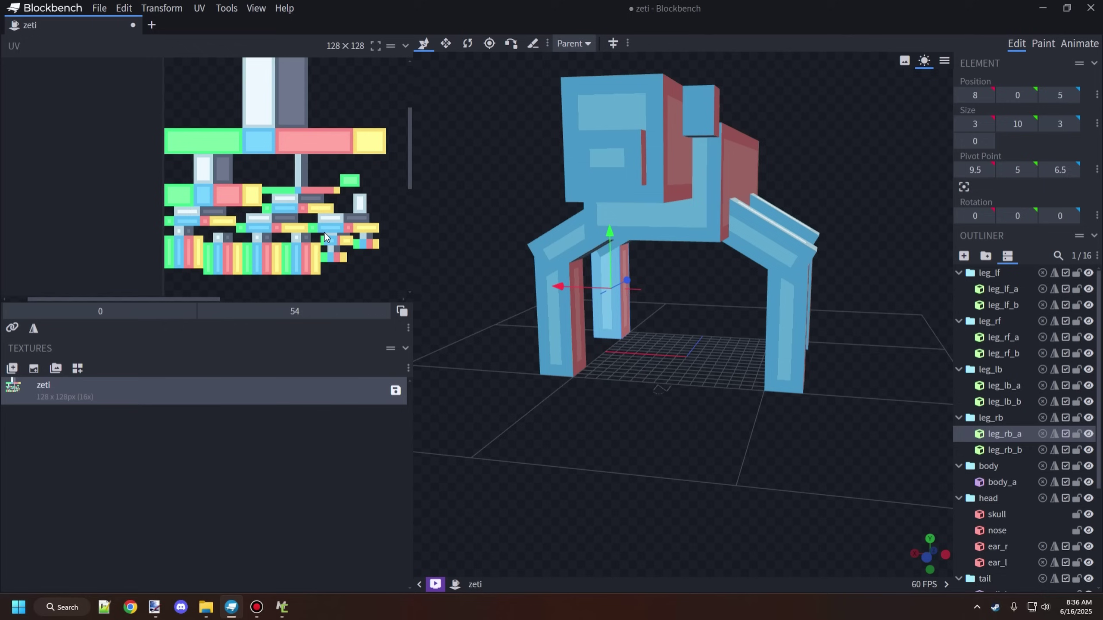
- Check the UV islands of the nose, ear_l and ear_r
{"action": "left_click", "coordinate": [329, 239]}
{"action": "left_click", "coordinate": [355, 243]}
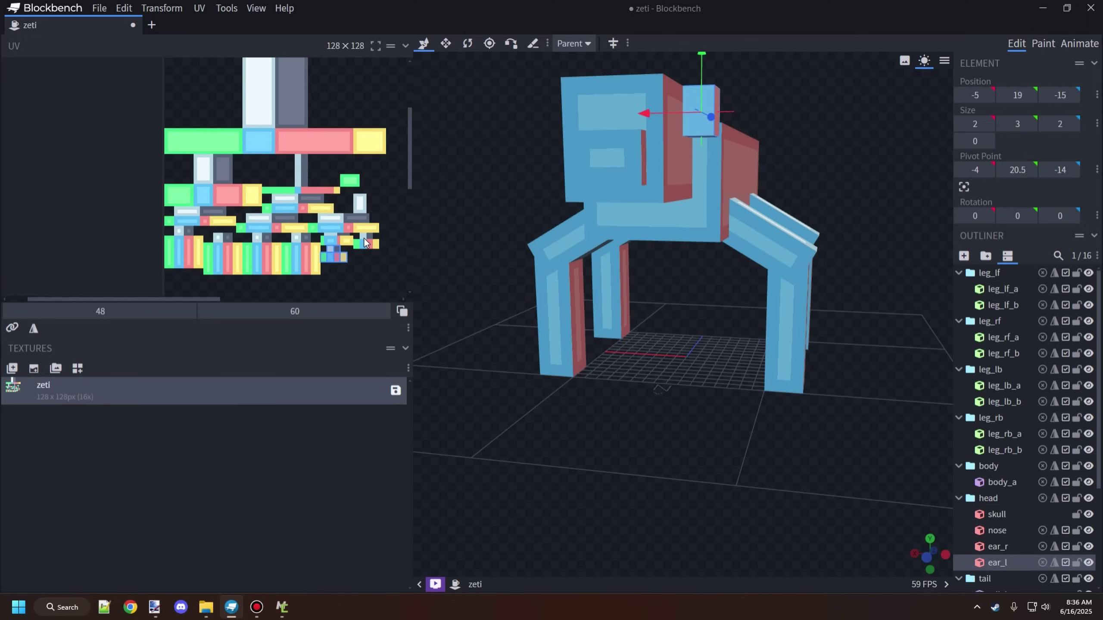
{"action": "left_click", "coordinate": [354, 238]}
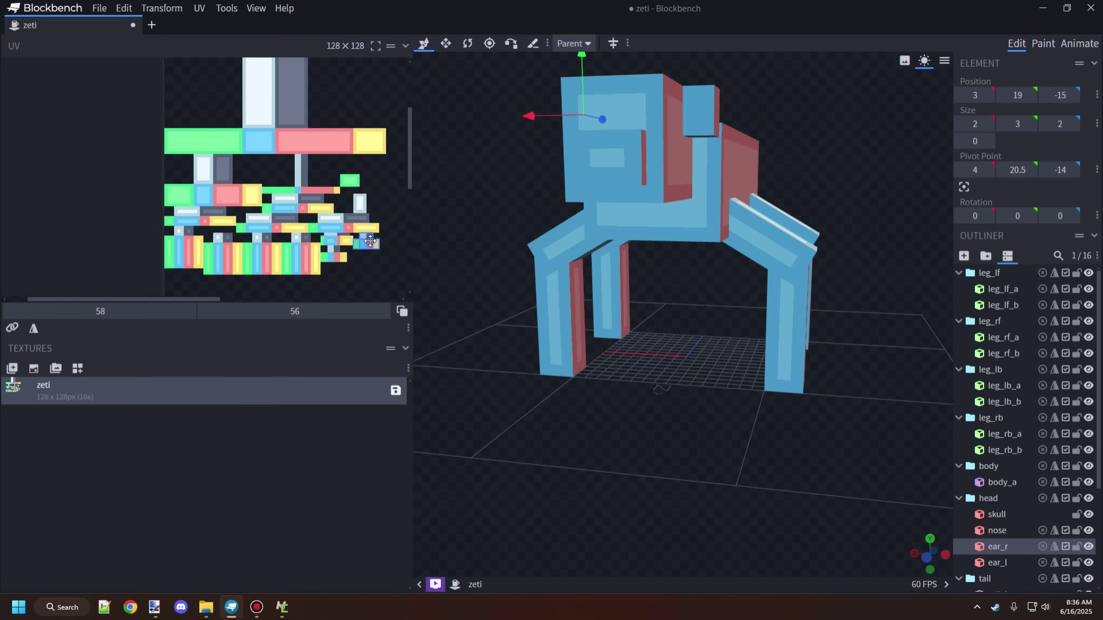
{"action": "left_click", "coordinate": [333, 259]}
{"action": "left_click_drag", "start_coordinate": [813, 315], "coordinate": [719, 369]}
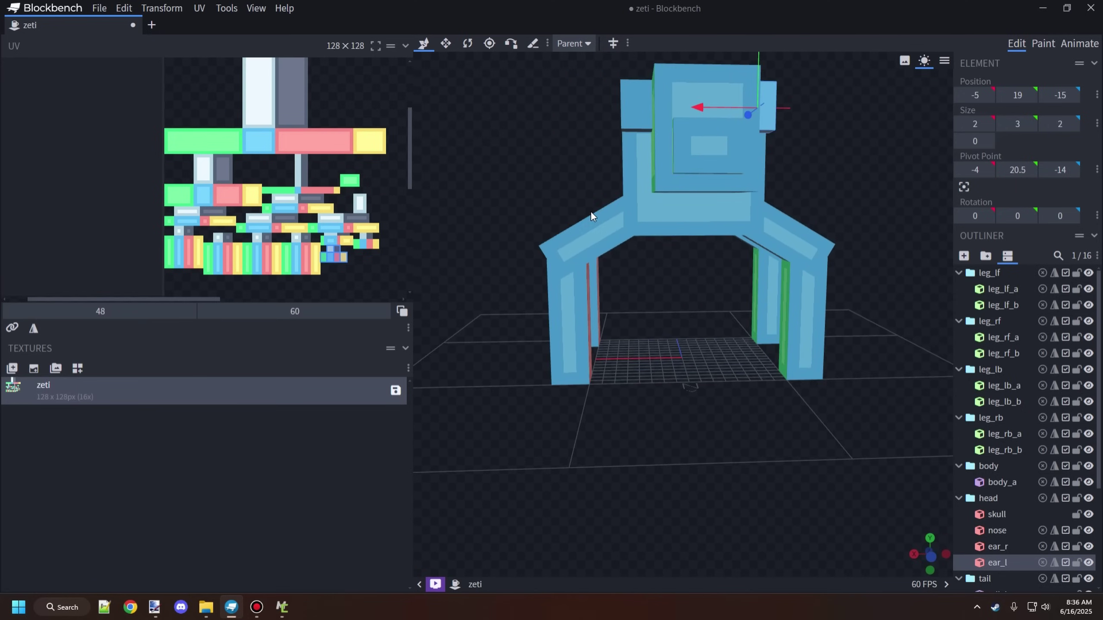
- Select the four right leg cubes and ear_r, and apply Mirror UV
{"action": "left_click_drag", "start_coordinate": [592, 212], "coordinate": [655, 325]}
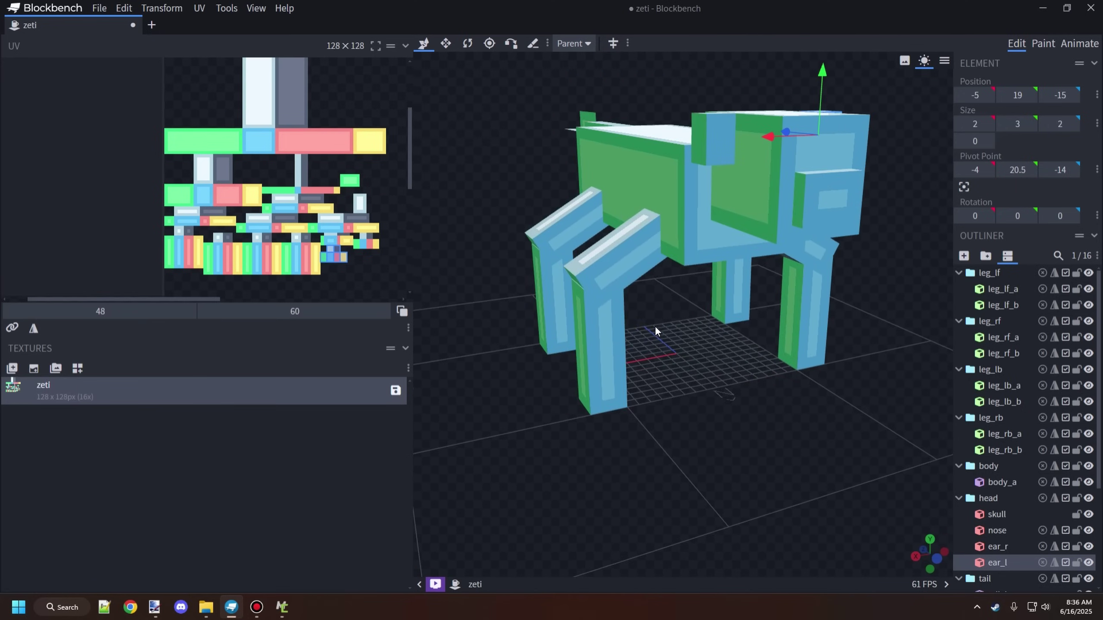
{"action": "left_click", "coordinate": [550, 251]}
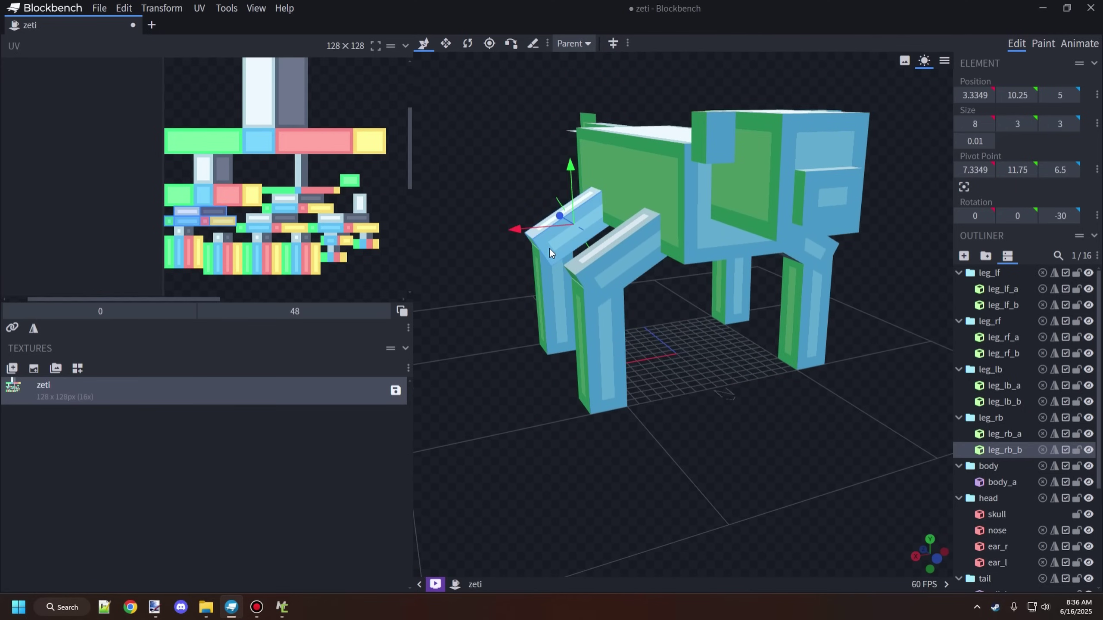
{"action": "left_click", "coordinate": [546, 285], "text": "ctrl"}
{"action": "left_click", "coordinate": [610, 255], "text": "ctrl"}
{"action": "left_click", "coordinate": [606, 304], "text": "ctrl"}
{"action": "left_click_drag", "start_coordinate": [606, 304], "coordinate": [669, 413]}
{"action": "left_click", "coordinate": [678, 117], "text": "ctrl"}
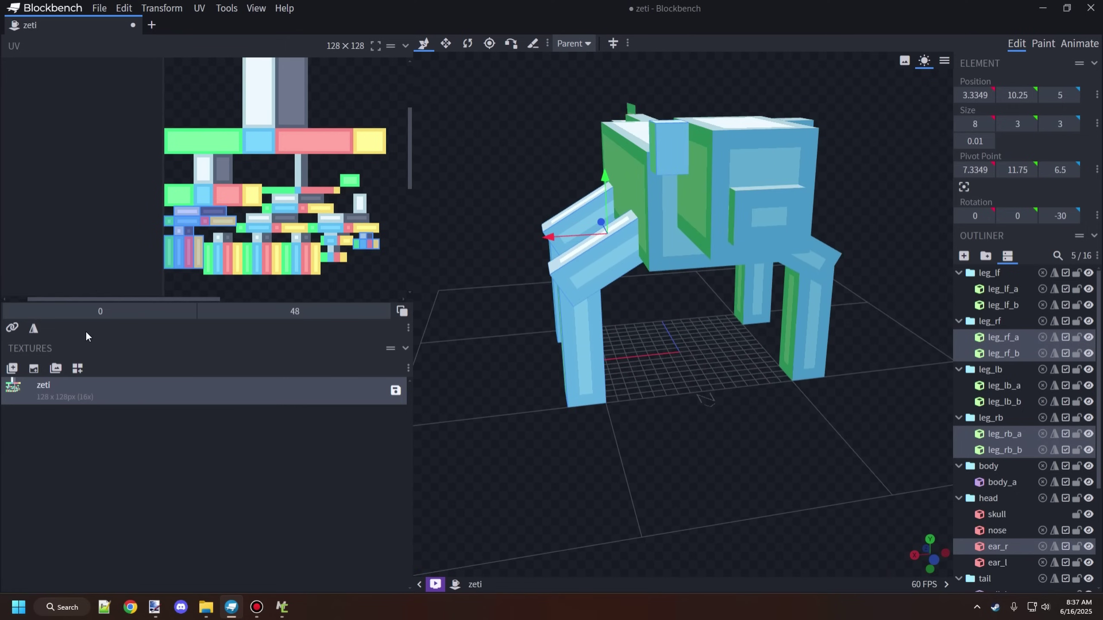
{"action": "left_click", "coordinate": [32, 329]}
- Orbit around the model to inspect it from side, front and three-quarter angles
{"action": "left_click_drag", "start_coordinate": [608, 434], "coordinate": [531, 278]}
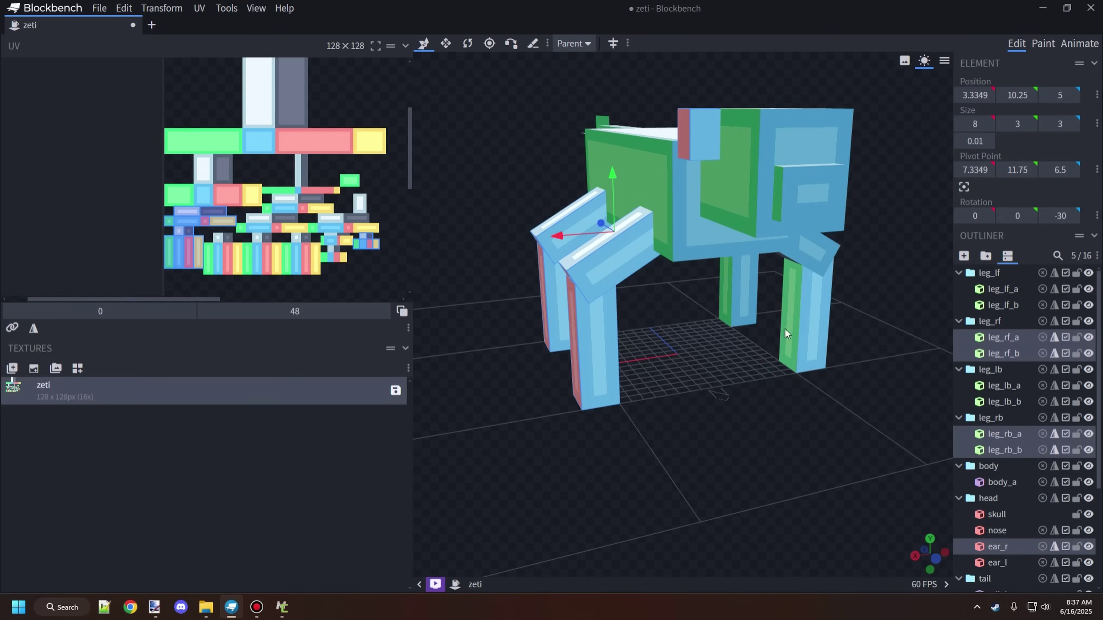
{"action": "left_click_drag", "start_coordinate": [784, 327], "coordinate": [750, 408]}
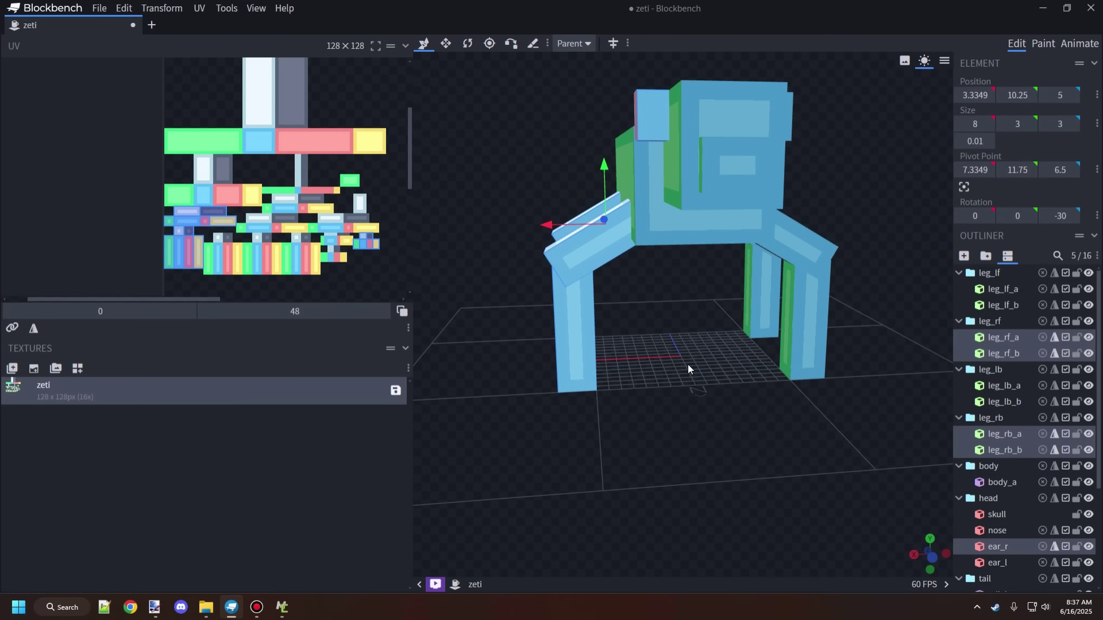
{"action": "left_click_drag", "start_coordinate": [689, 366], "coordinate": [710, 350]}
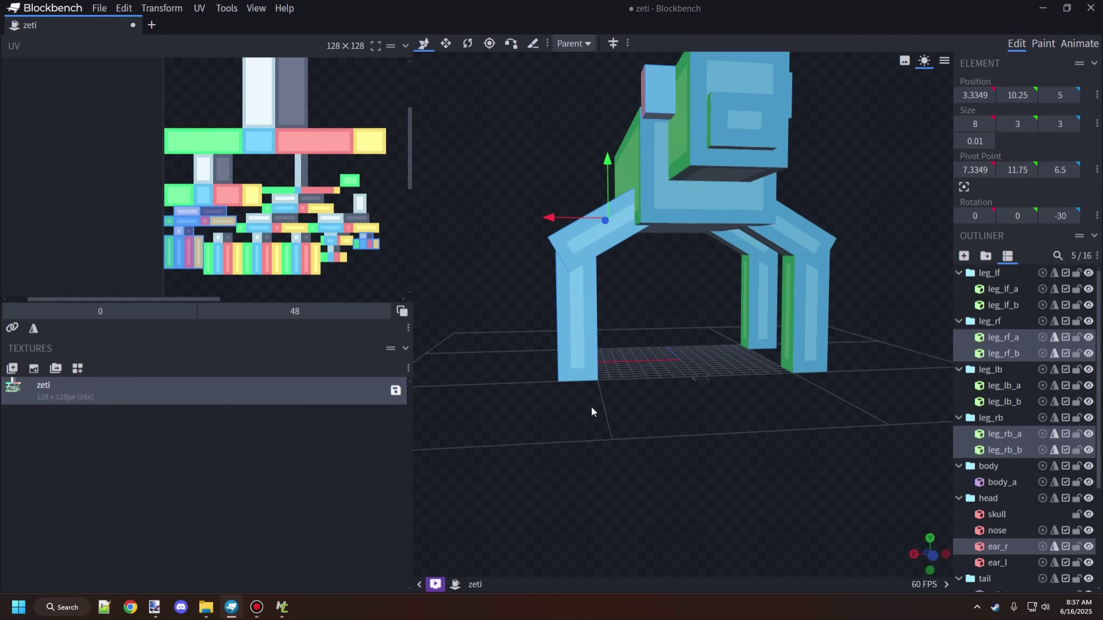
{"action": "left_click_drag", "start_coordinate": [594, 409], "coordinate": [708, 418]}
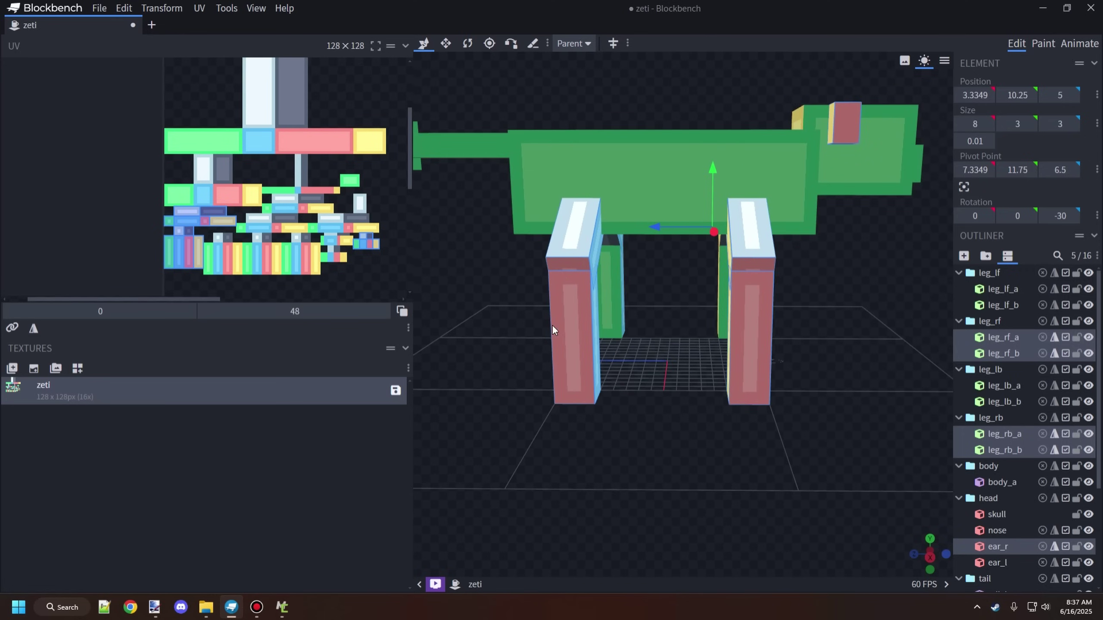
{"action": "left_click_drag", "start_coordinate": [880, 310], "coordinate": [736, 436]}
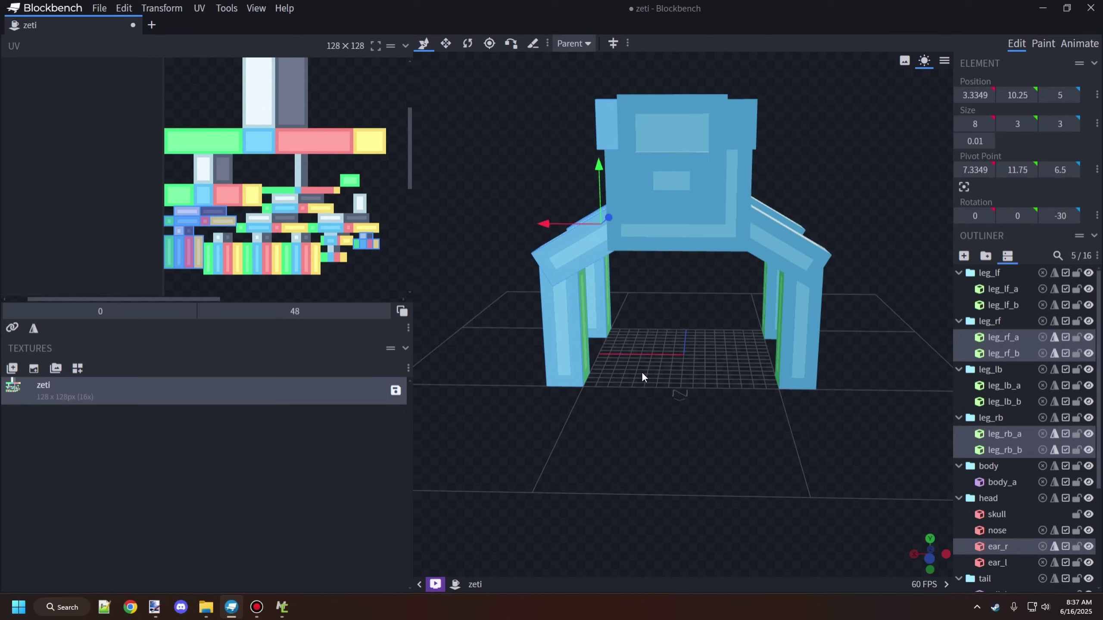
{"action": "left_click_drag", "start_coordinate": [646, 355], "coordinate": [688, 351]}
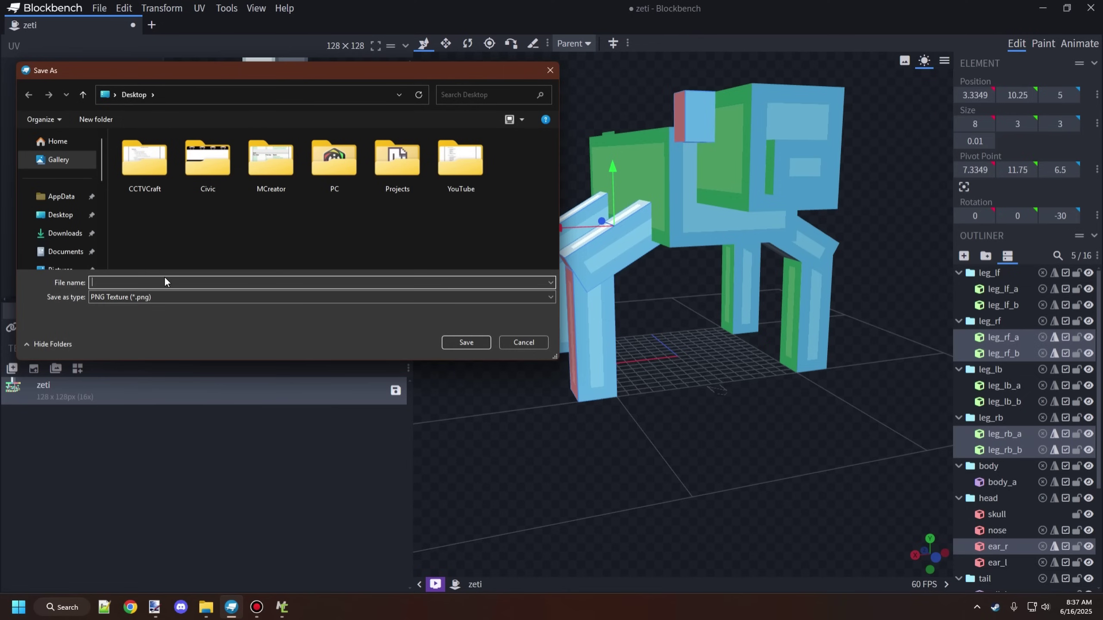
- Save the texture as zeti.png, minimize Blockbench and close MCreator
{"action": "type", "text": "zeti"}
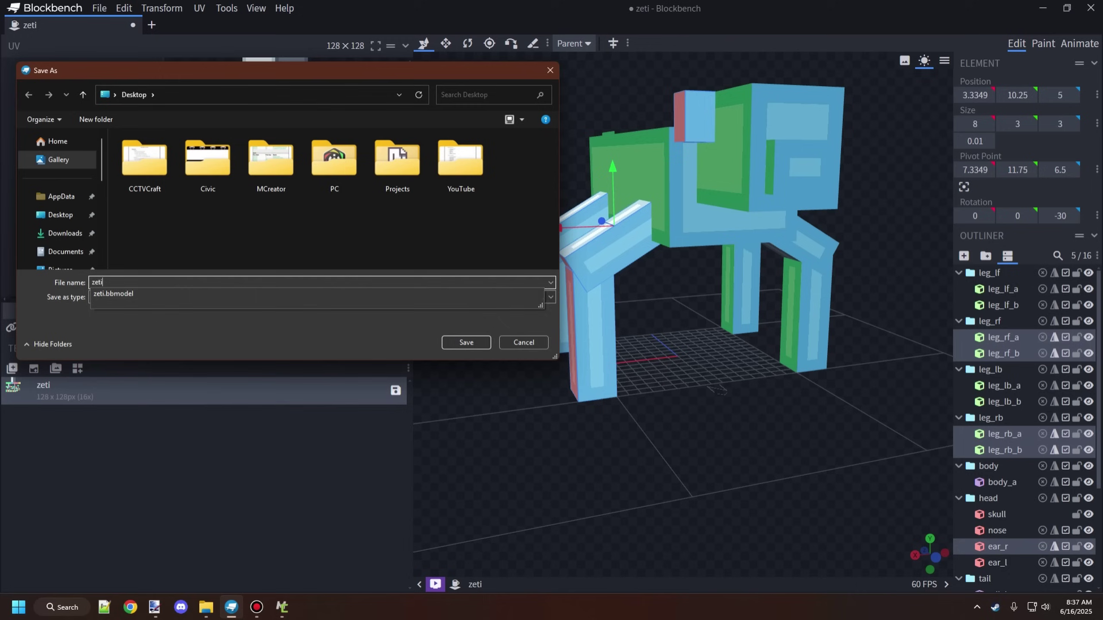
{"action": "left_click", "coordinate": [465, 343]}
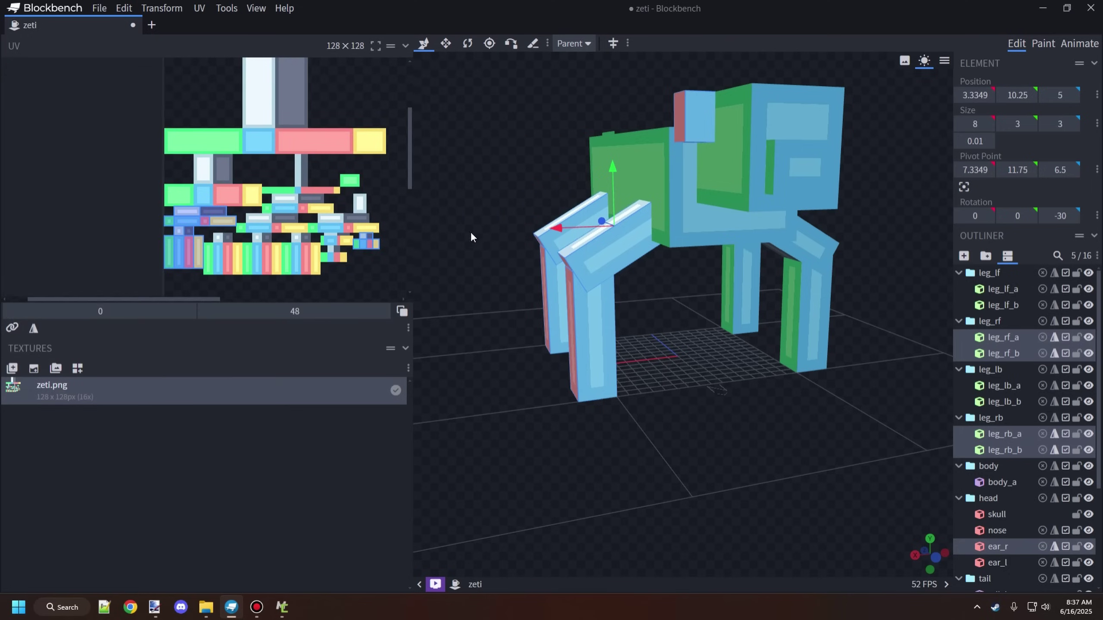
{"action": "left_click", "coordinate": [1042, 8]}
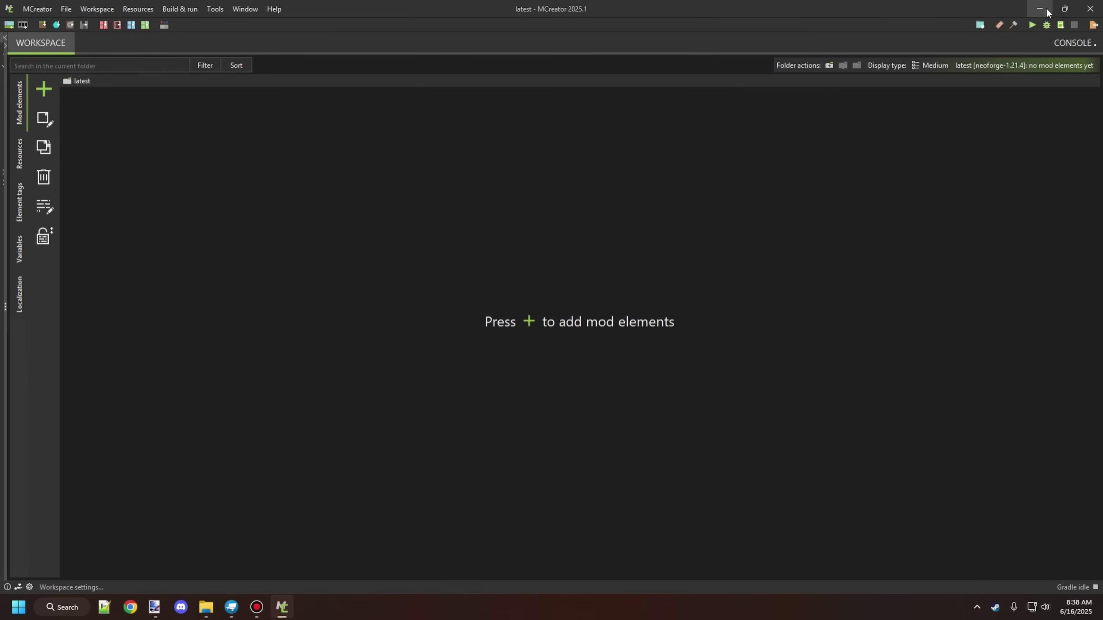
{"action": "left_click", "coordinate": [1090, 10]}
- Open zeti.png from the desktop with Paint.NET
{"action": "right_click", "coordinate": [50, 126]}
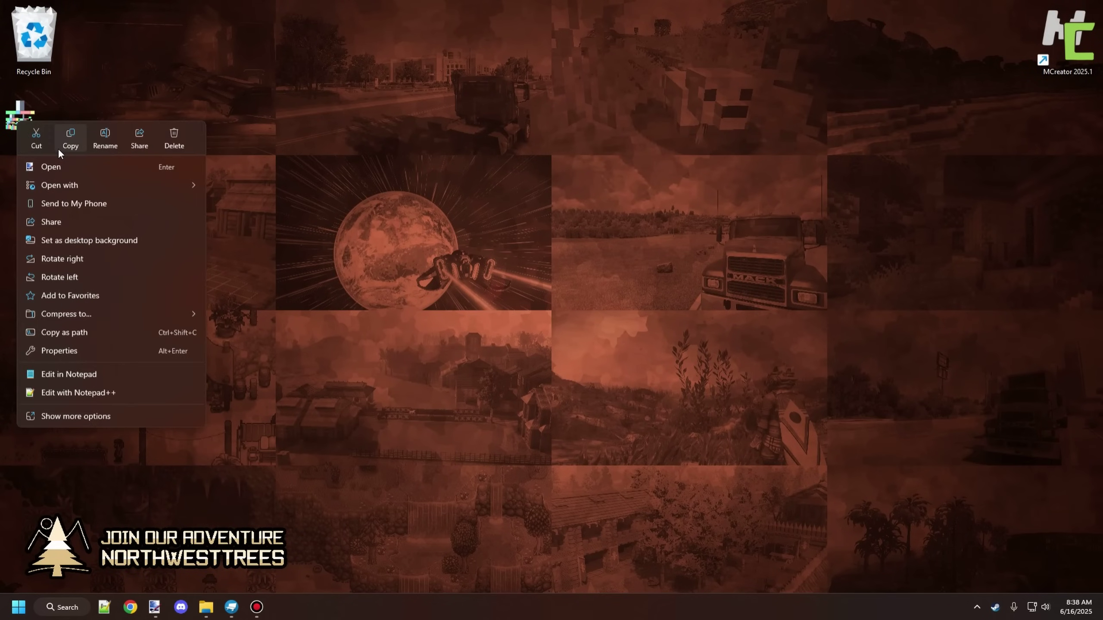
{"action": "mouse_move", "coordinate": [62, 182]}
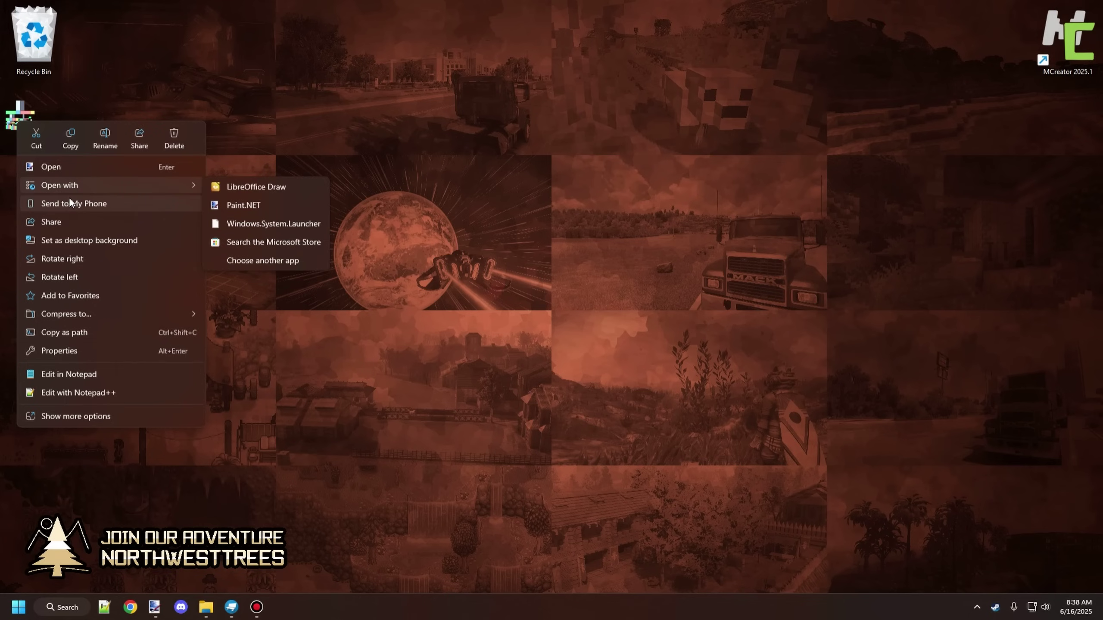
{"action": "left_click", "coordinate": [167, 168]}
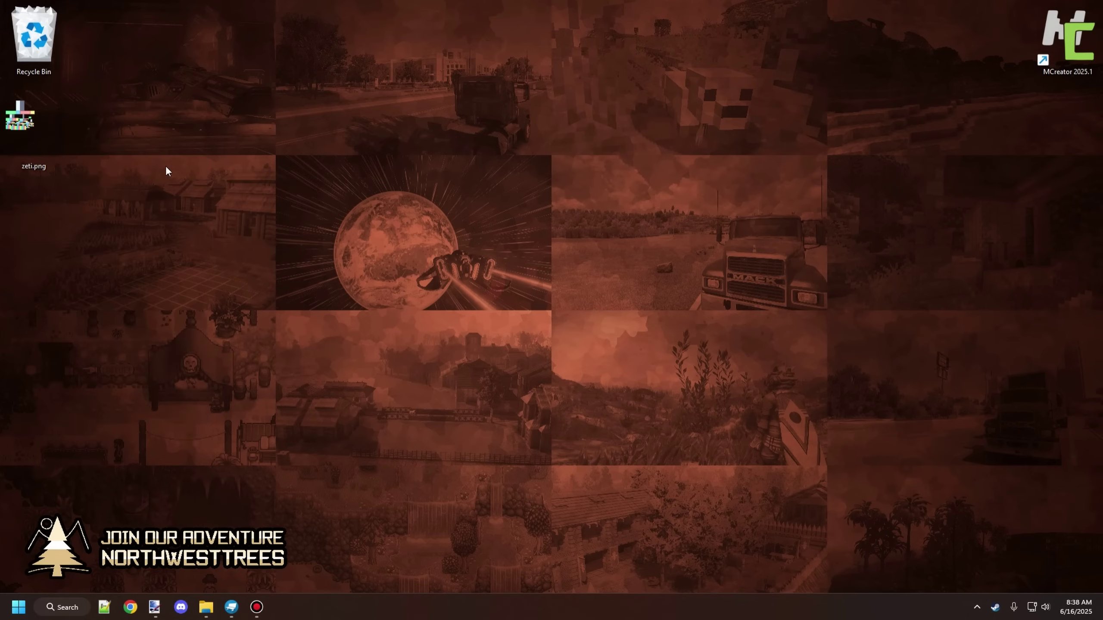
- Zoom in and rectangle-select the lower block of columns on the texture
{"action": "scroll", "coordinate": [547, 220], "scroll_direction": "up", "scroll_amount": 4, "text": "ctrl"}
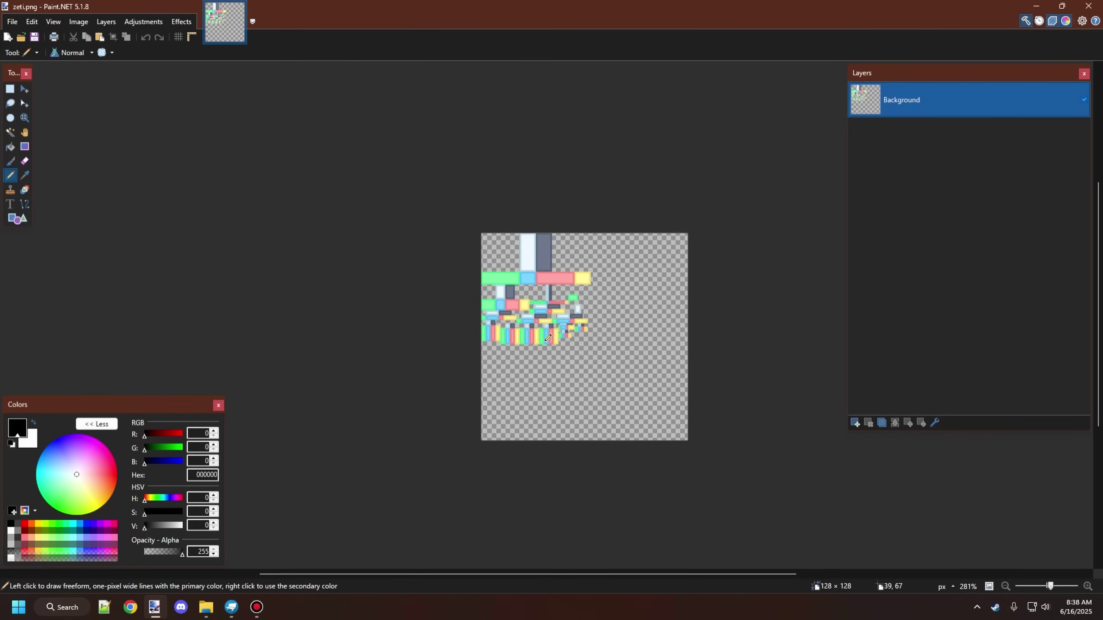
{"action": "scroll", "coordinate": [548, 338], "scroll_direction": "up", "scroll_amount": 8, "text": "ctrl"}
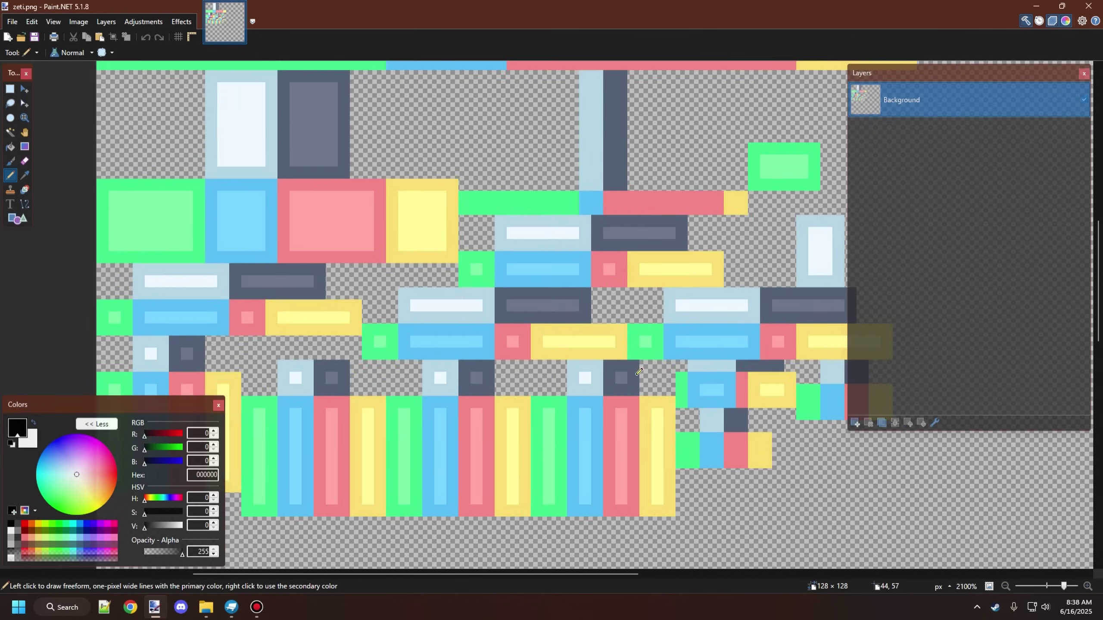
{"action": "scroll", "coordinate": [638, 371], "scroll_direction": "down", "scroll_amount": 3, "text": "ctrl"}
{"action": "scroll", "coordinate": [547, 333], "scroll_direction": "up", "scroll_amount": 2, "text": "ctrl"}
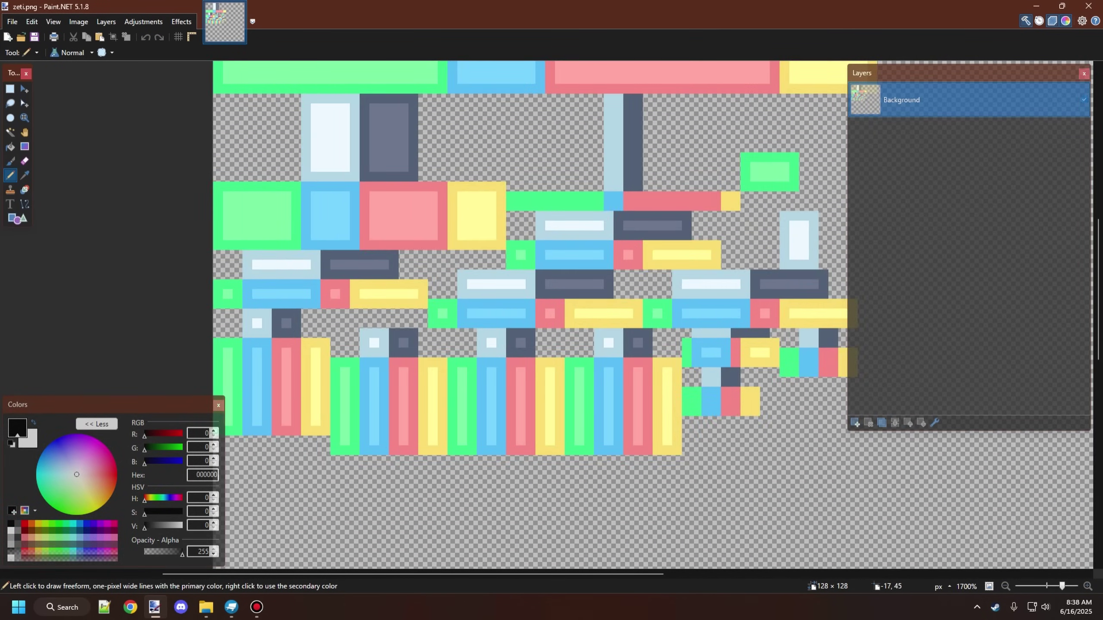
{"action": "left_click", "coordinate": [17, 89]}
{"action": "left_click_drag", "start_coordinate": [677, 331], "coordinate": [332, 455]}
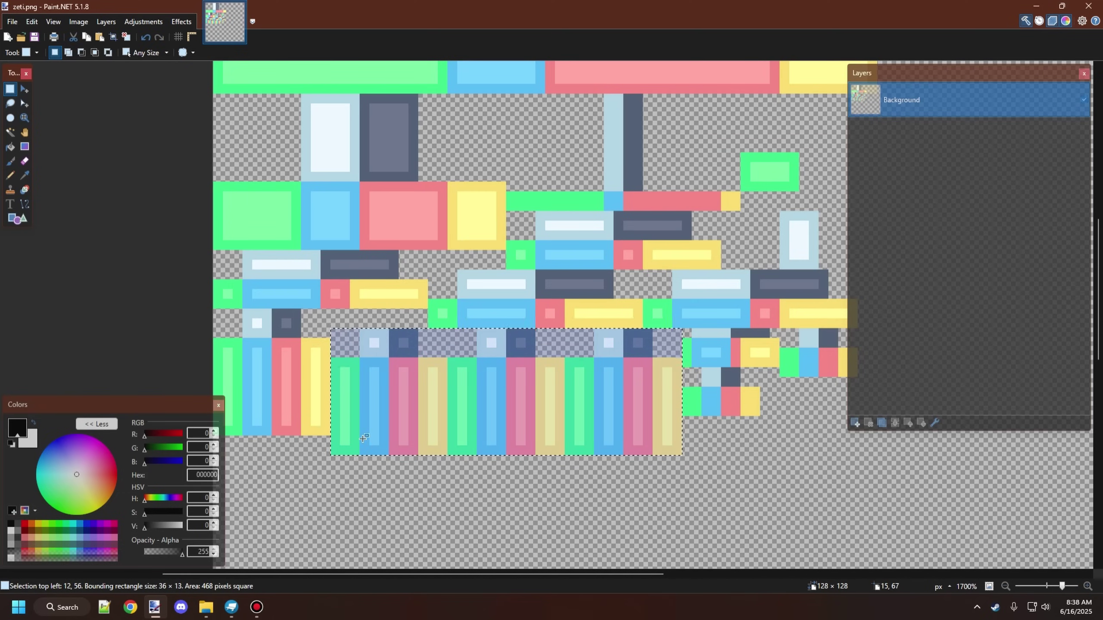
- Erase the unused column strips, the middle row and the extra block clusters from zeti.png
{"action": "key", "text": "Delete"}
{"action": "left_click_drag", "start_coordinate": [435, 278], "coordinate": [866, 323]}
{"action": "key", "text": "Delete"}
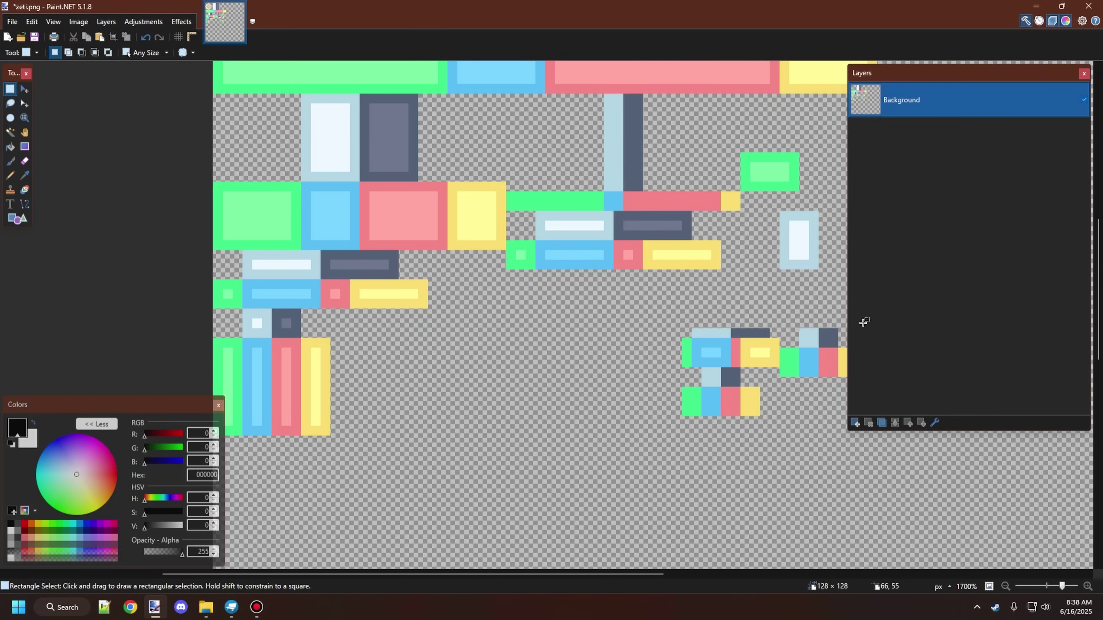
{"action": "mouse_move", "coordinate": [509, 212]}
{"action": "left_mouse_down"}
{"action": "mouse_move", "coordinate": [732, 281]}
{"action": "mouse_move", "coordinate": [722, 270]}
{"action": "left_mouse_up"}
{"action": "key", "text": "Delete"}
{"action": "scroll", "coordinate": [779, 329], "scroll_direction": "up", "scroll_amount": 2, "text": "ctrl"}
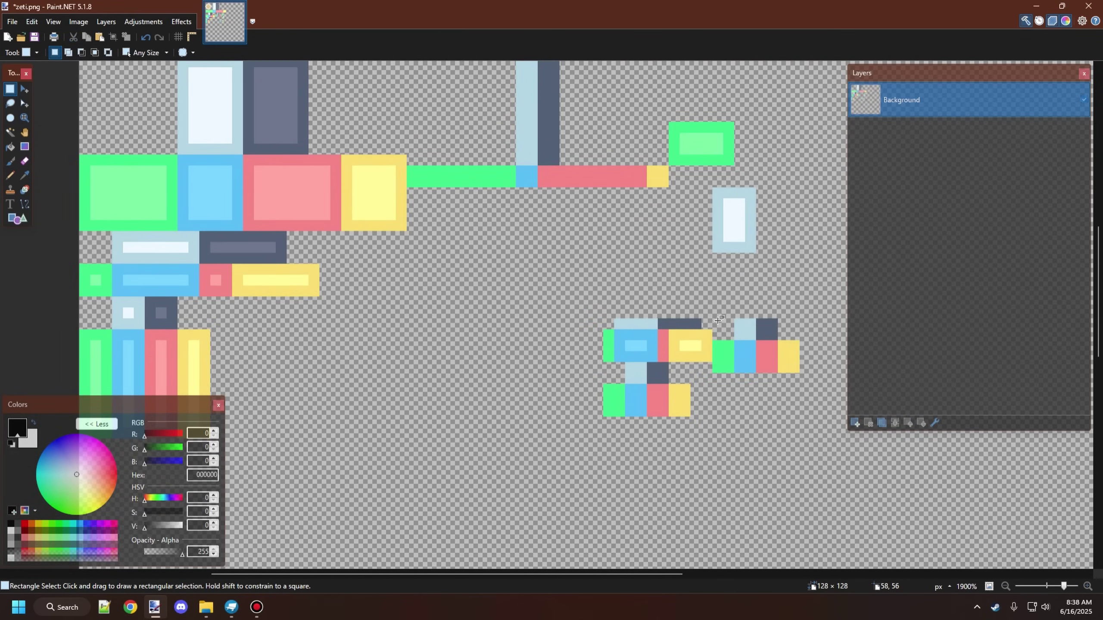
{"action": "left_click_drag", "start_coordinate": [717, 320], "coordinate": [794, 366]}
{"action": "key", "text": "Delete"}
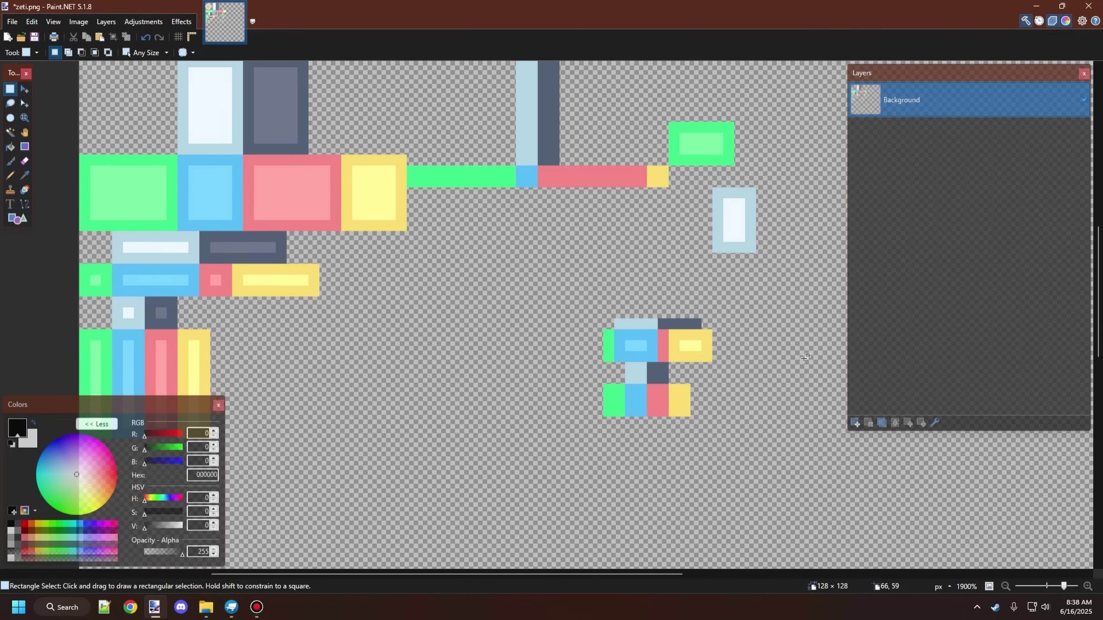
- Move the upper block group and the small leftover group left beside the tall column blocks
{"action": "mouse_move", "coordinate": [709, 356]}
{"action": "left_mouse_down"}
{"action": "mouse_move", "coordinate": [605, 318]}
{"action": "mouse_move", "coordinate": [205, 335]}
{"action": "mouse_move", "coordinate": [205, 313]}
{"action": "left_mouse_up"}
{"action": "key", "text": "m"}
{"action": "key", "text": "s"}
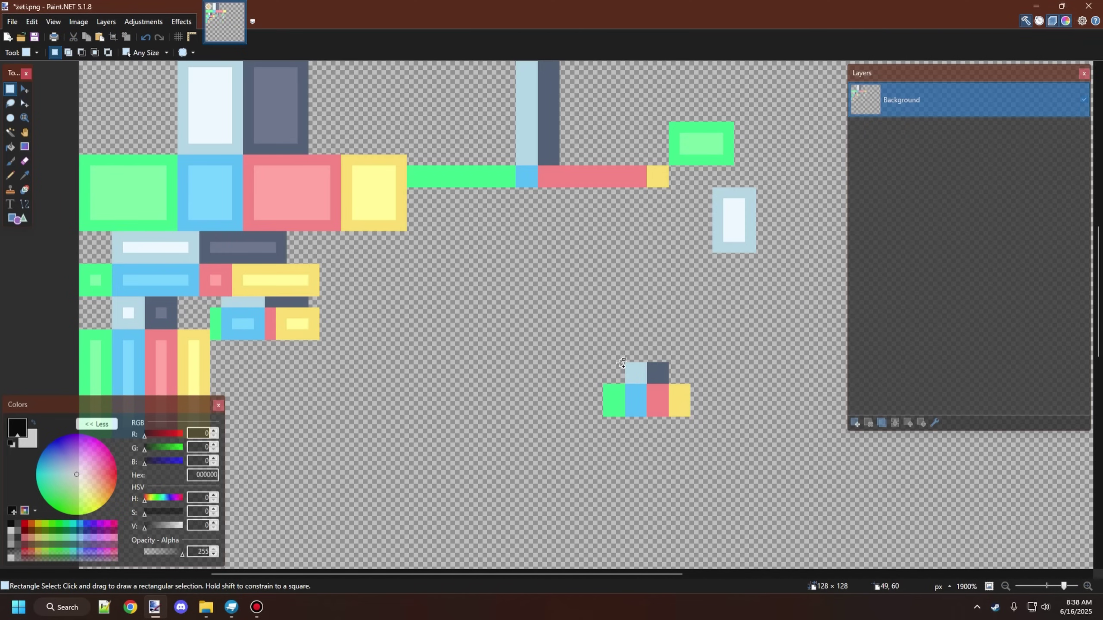
{"action": "mouse_move", "coordinate": [608, 365]}
{"action": "left_mouse_down"}
{"action": "mouse_move", "coordinate": [703, 419]}
{"action": "mouse_move", "coordinate": [691, 417]}
{"action": "left_mouse_up"}
{"action": "key", "text": "m"}
{"action": "scroll", "coordinate": [738, 305], "scroll_direction": "down", "scroll_amount": 2, "text": "ctrl"}
{"action": "left_click_drag", "start_coordinate": [772, 309], "coordinate": [463, 291]}
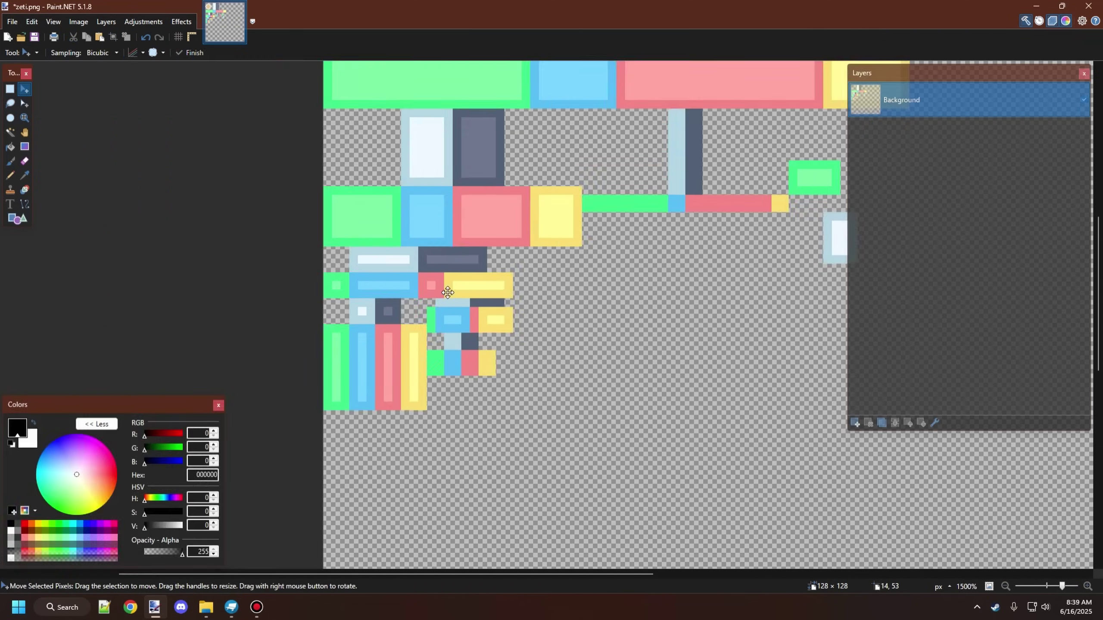
{"action": "scroll", "coordinate": [499, 290], "scroll_direction": "down", "scroll_amount": 2, "text": "ctrl"}
{"action": "scroll", "coordinate": [517, 322], "scroll_direction": "up", "scroll_amount": 1, "text": "ctrl"}
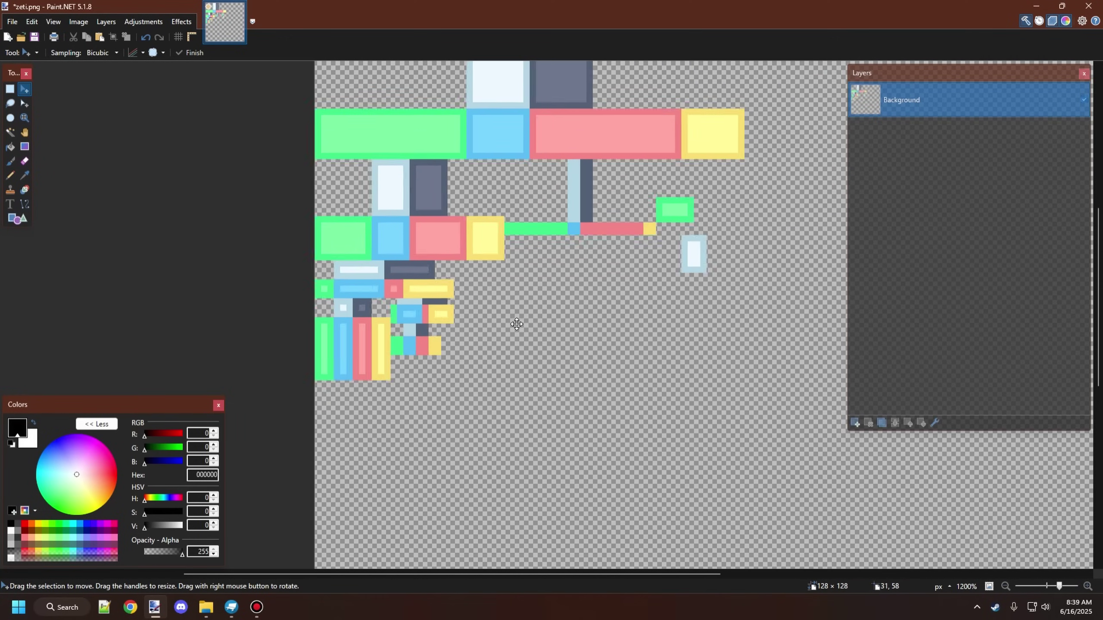
{"action": "scroll", "coordinate": [517, 323], "scroll_direction": "up", "scroll_amount": 3, "text": "ctrl"}
{"action": "scroll", "coordinate": [393, 304], "scroll_direction": "down", "scroll_amount": 2, "text": "ctrl"}
{"action": "scroll", "coordinate": [434, 325], "scroll_direction": "up", "scroll_amount": 2, "text": "ctrl"}
{"action": "key", "text": "p"}
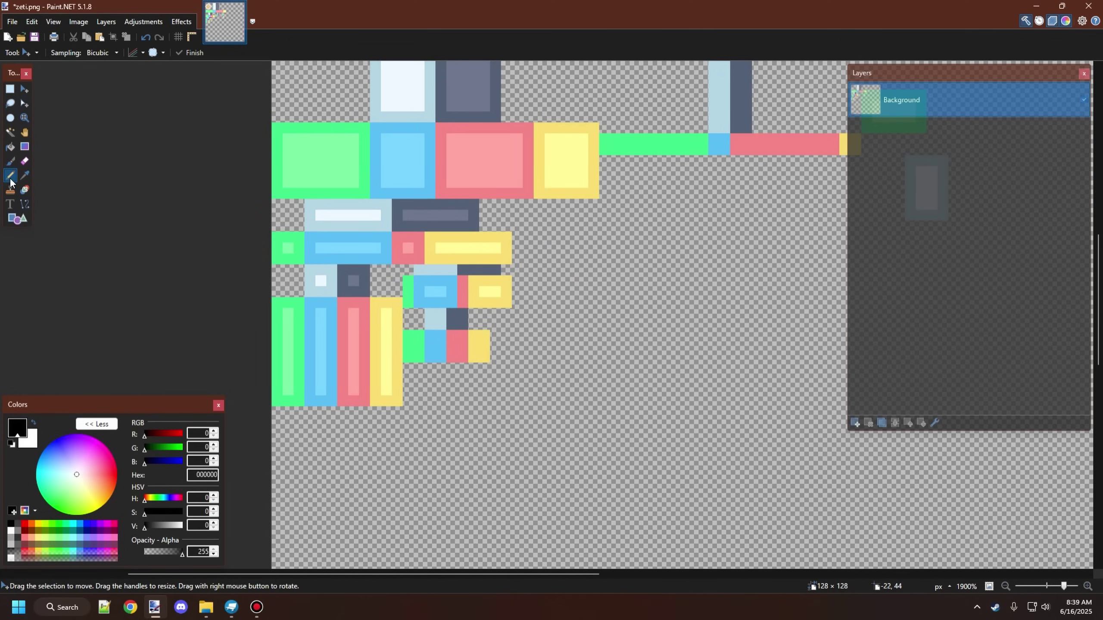
{"action": "scroll", "coordinate": [434, 330], "scroll_direction": "up", "scroll_amount": 1, "text": "ctrl"}
- Draw the final black pencil stripe up the blue leg column to its top
{"action": "scroll", "coordinate": [359, 419], "scroll_direction": "up", "scroll_amount": 2, "text": "ctrl"}
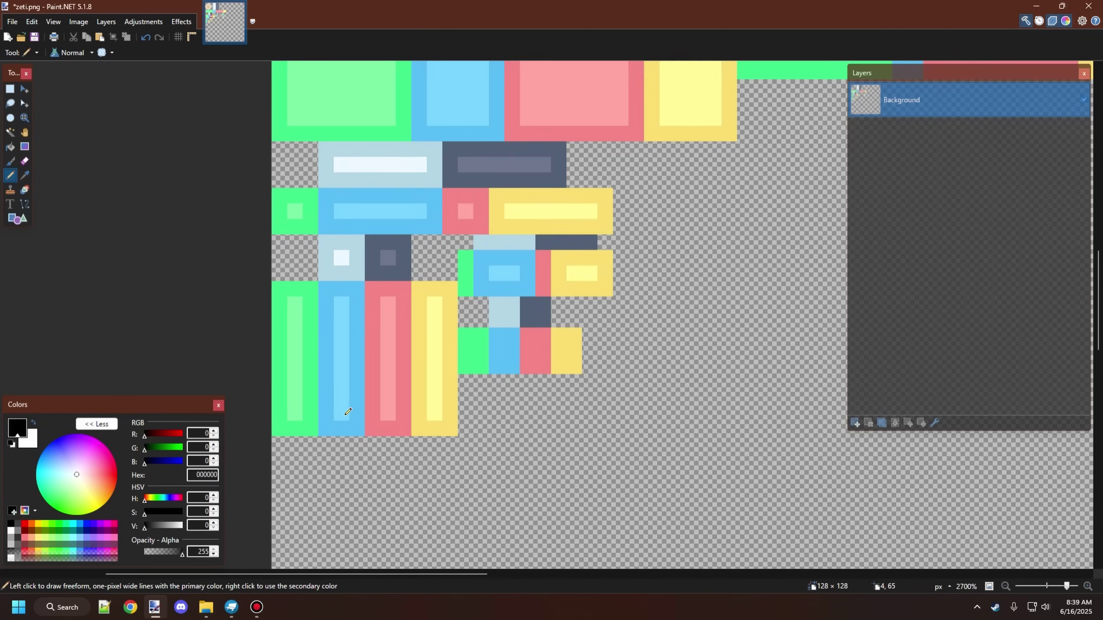
{"action": "left_click_drag", "start_coordinate": [353, 418], "coordinate": [326, 285]}
{"action": "left_click", "coordinate": [326, 227]}
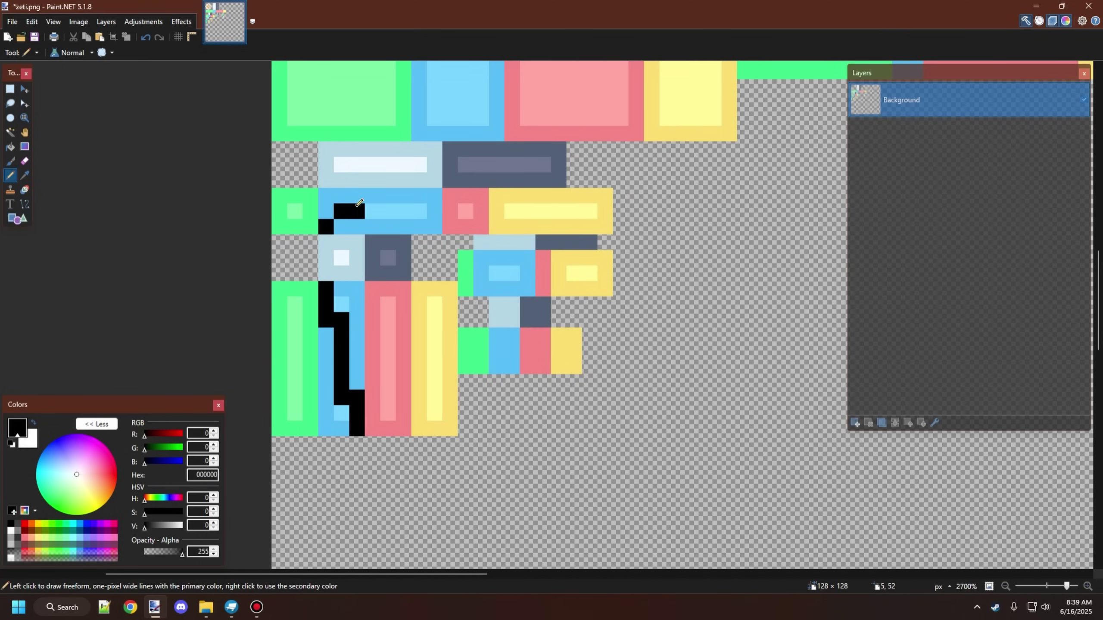
{"action": "mouse_move", "coordinate": [356, 206]}
{"action": "left_mouse_down"}
{"action": "mouse_move", "coordinate": [454, 194]}
{"action": "mouse_move", "coordinate": [388, 211]}
{"action": "mouse_move", "coordinate": [403, 195]}
{"action": "mouse_move", "coordinate": [434, 196]}
{"action": "left_mouse_up"}
{"action": "key", "text": "ctrl+z"}
{"action": "left_click", "coordinate": [331, 212]}
{"action": "scroll", "coordinate": [431, 239], "scroll_direction": "down", "scroll_amount": 2, "text": "ctrl"}
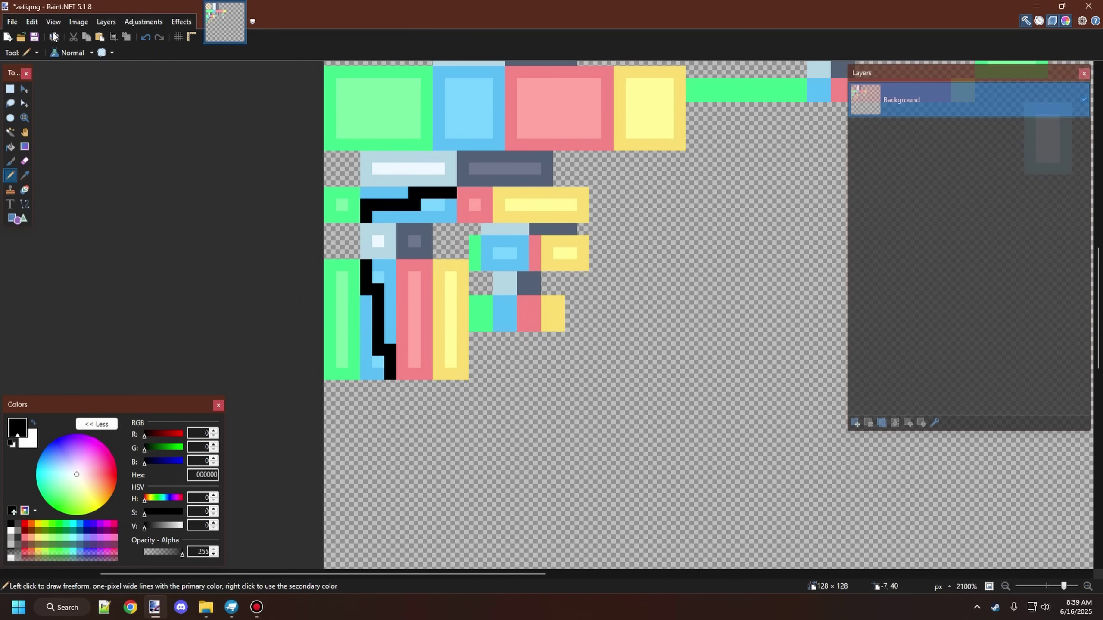
- Save zeti.png and go back to Blockbench
{"action": "left_click", "coordinate": [33, 39]}
{"action": "left_click", "coordinate": [475, 254]}
{"action": "left_click", "coordinate": [231, 607]}
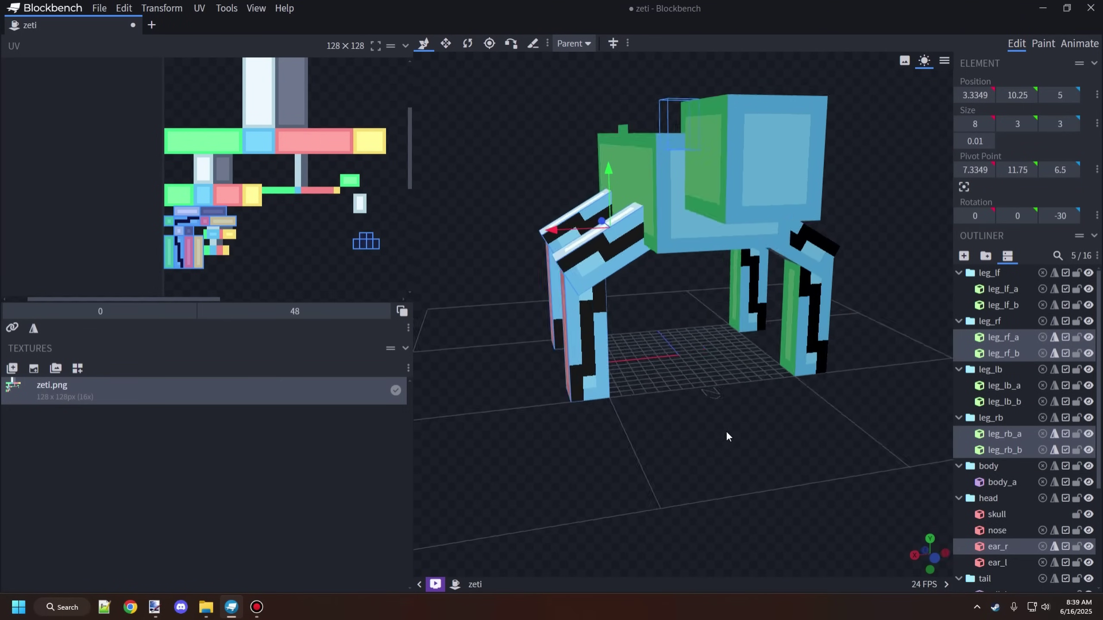
- Relink the zeti.png texture to the edited zeti.png file on the Desktop
{"action": "scroll", "coordinate": [725, 431], "scroll_direction": "up", "scroll_amount": 5}
{"action": "scroll", "coordinate": [248, 216], "scroll_direction": "down", "scroll_amount": 1}
{"action": "right_click", "coordinate": [132, 388]}
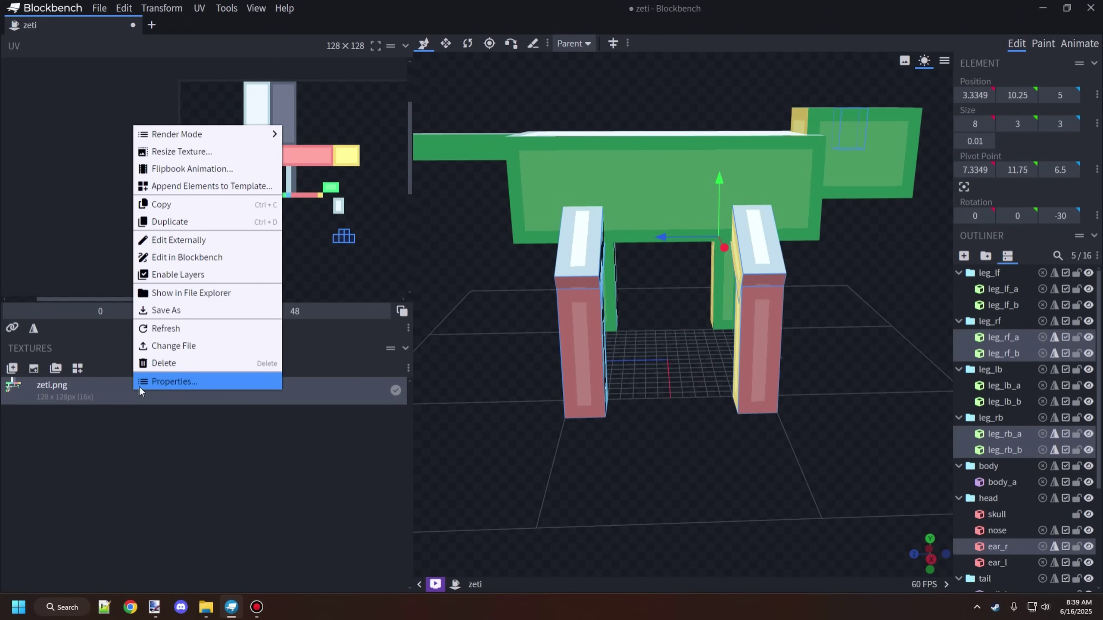
{"action": "left_click", "coordinate": [185, 346]}
{"action": "left_click", "coordinate": [141, 272]}
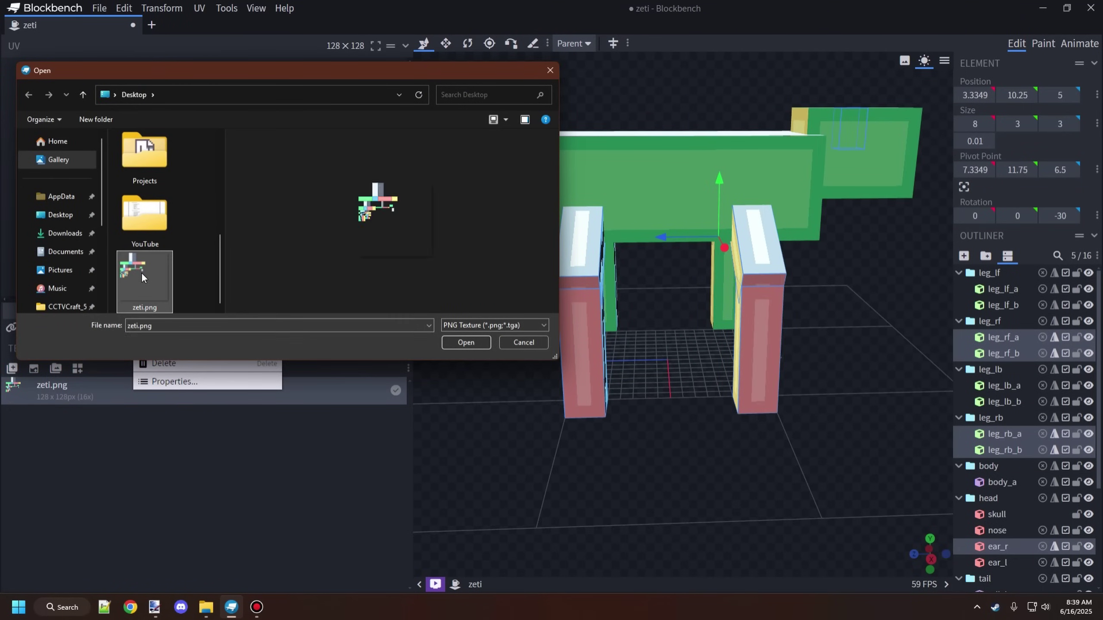
{"action": "left_click", "coordinate": [459, 340]}
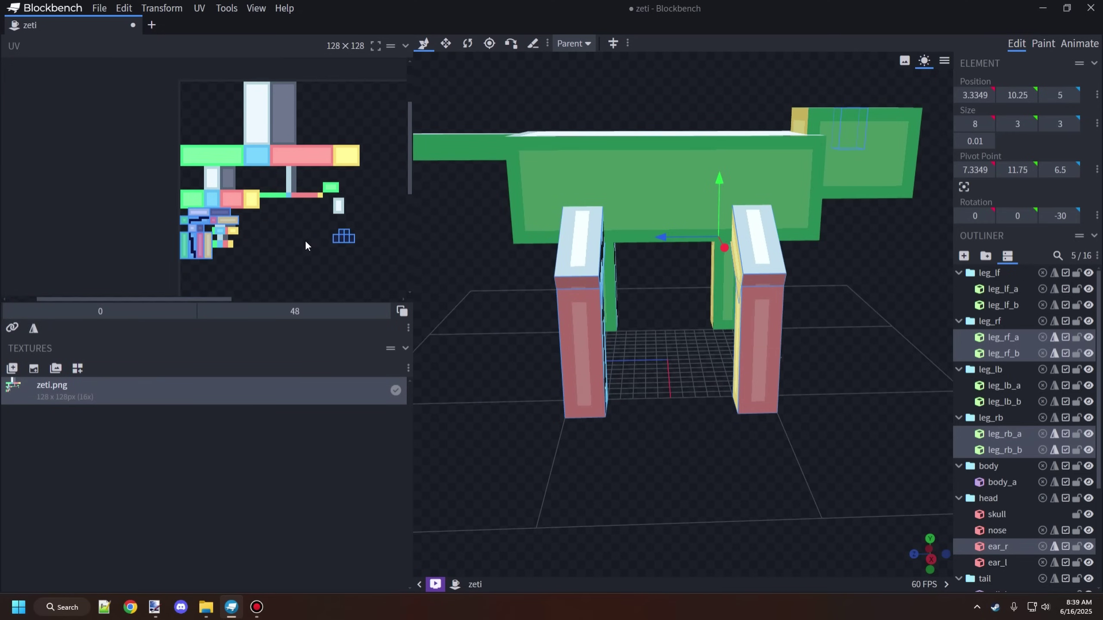
{"action": "scroll", "coordinate": [240, 207], "scroll_direction": "right", "scroll_amount": 2}
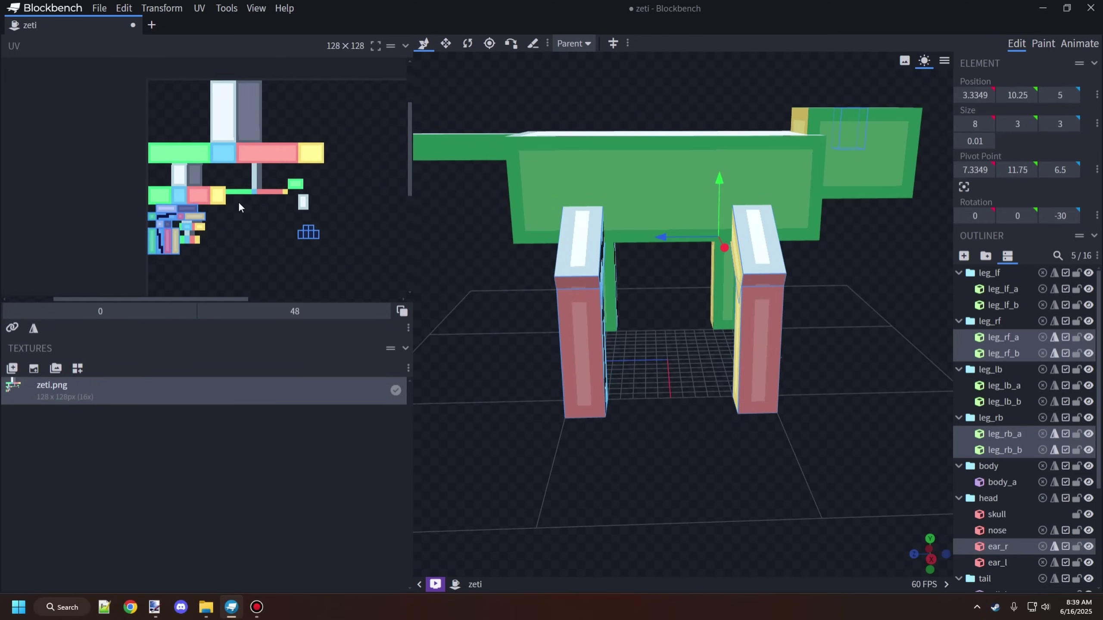
{"action": "left_click", "coordinate": [1046, 47]}
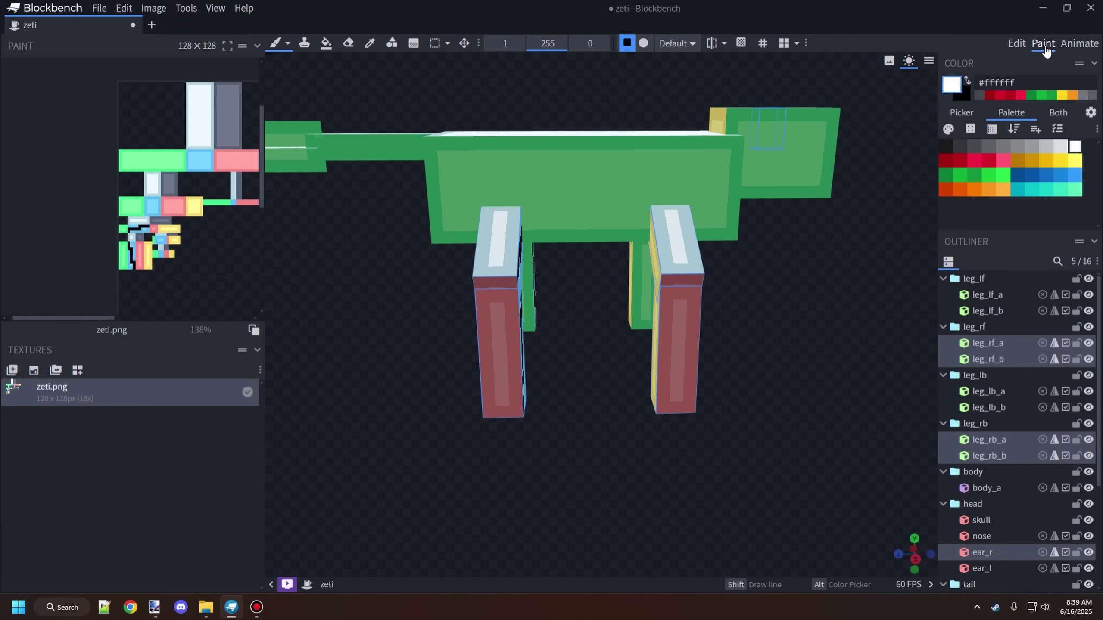
{"action": "left_click", "coordinate": [1016, 45]}
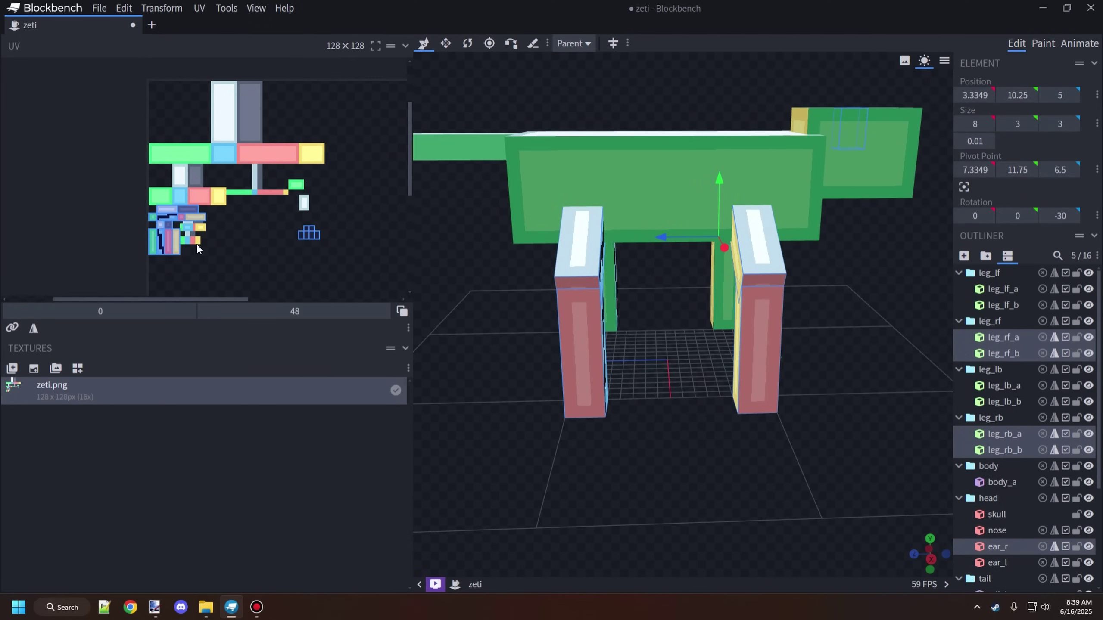
- Apply Mirror UV to the leg_rb leg and then to the leg_rf leg
{"action": "scroll", "coordinate": [288, 204], "scroll_direction": "down", "scroll_amount": 1}
{"action": "left_click_drag", "start_coordinate": [901, 344], "coordinate": [799, 374]}
{"action": "left_click", "coordinate": [620, 372]}
{"action": "left_click", "coordinate": [620, 372]}
{"action": "double_click", "coordinate": [516, 311]}
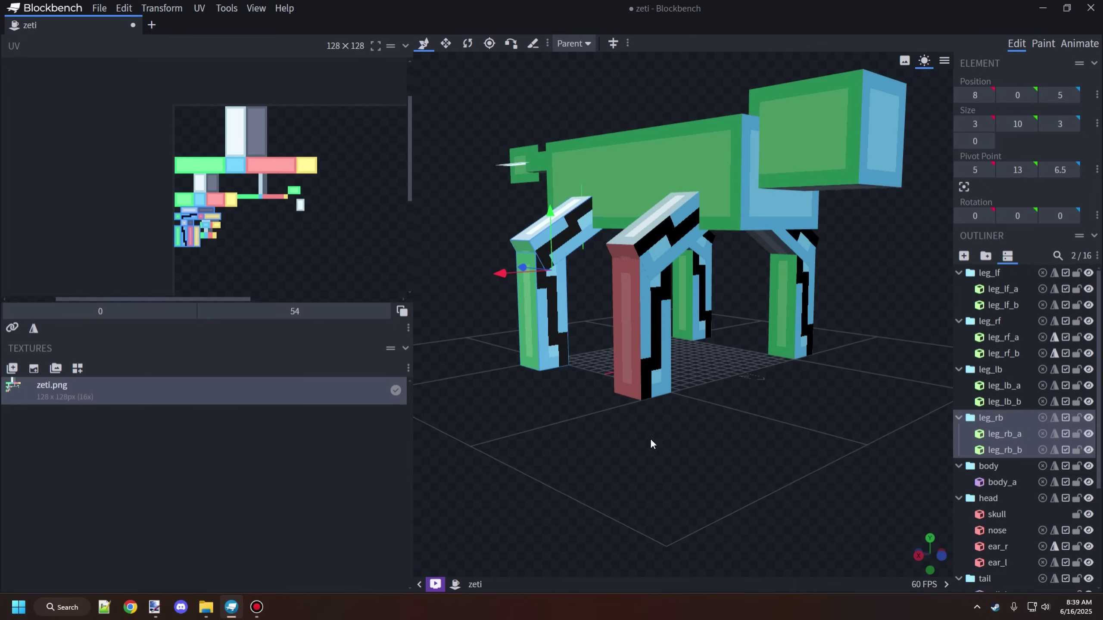
{"action": "left_click_drag", "start_coordinate": [649, 438], "coordinate": [601, 344]}
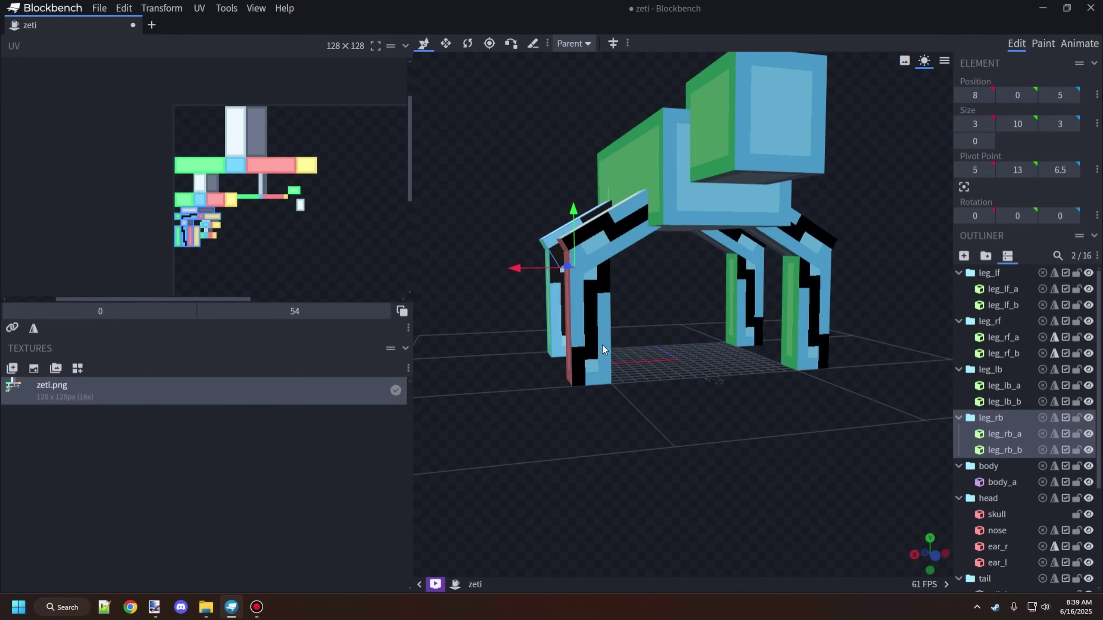
{"action": "double_click", "coordinate": [557, 302]}
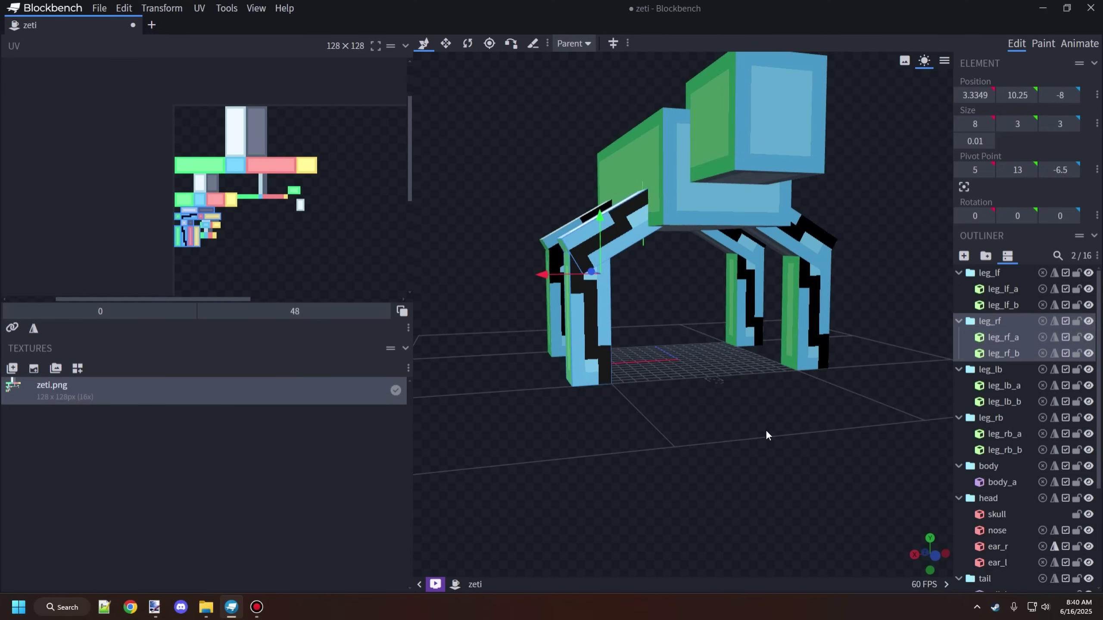
{"action": "left_click_drag", "start_coordinate": [765, 429], "coordinate": [886, 231]}
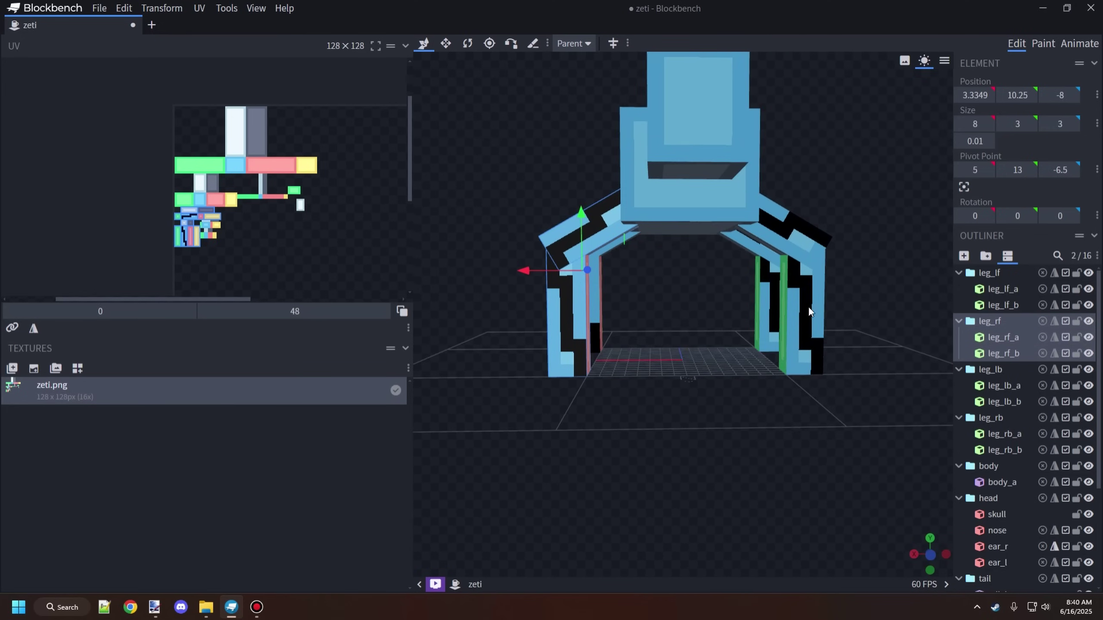
{"action": "left_click_drag", "start_coordinate": [808, 306], "coordinate": [759, 356]}
{"action": "double_click", "coordinate": [543, 311]}
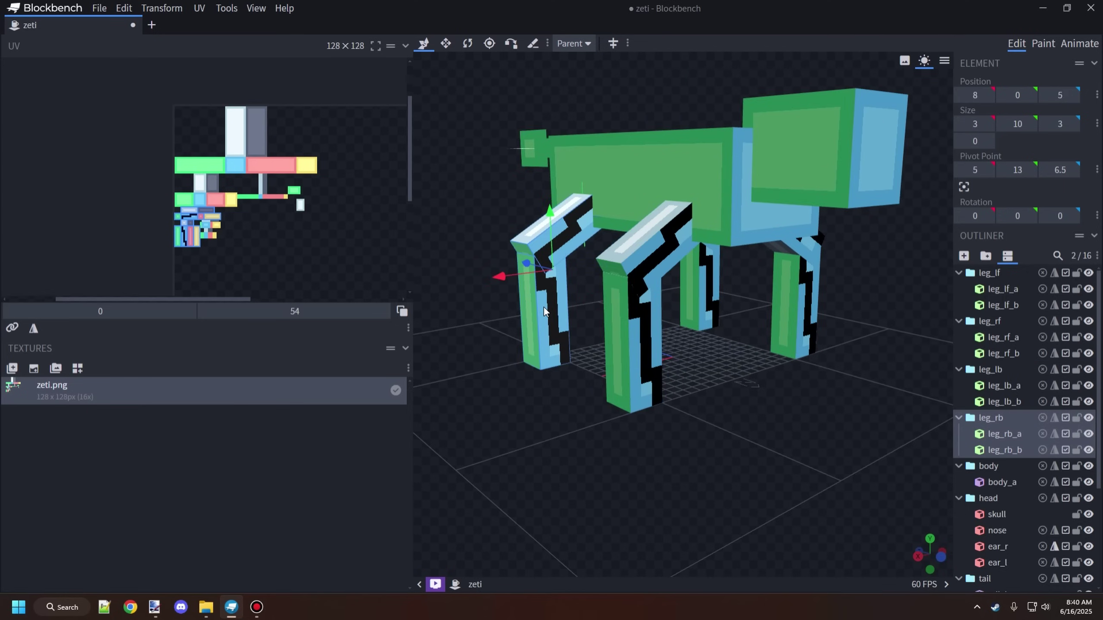
{"action": "left_click", "coordinate": [33, 328]}
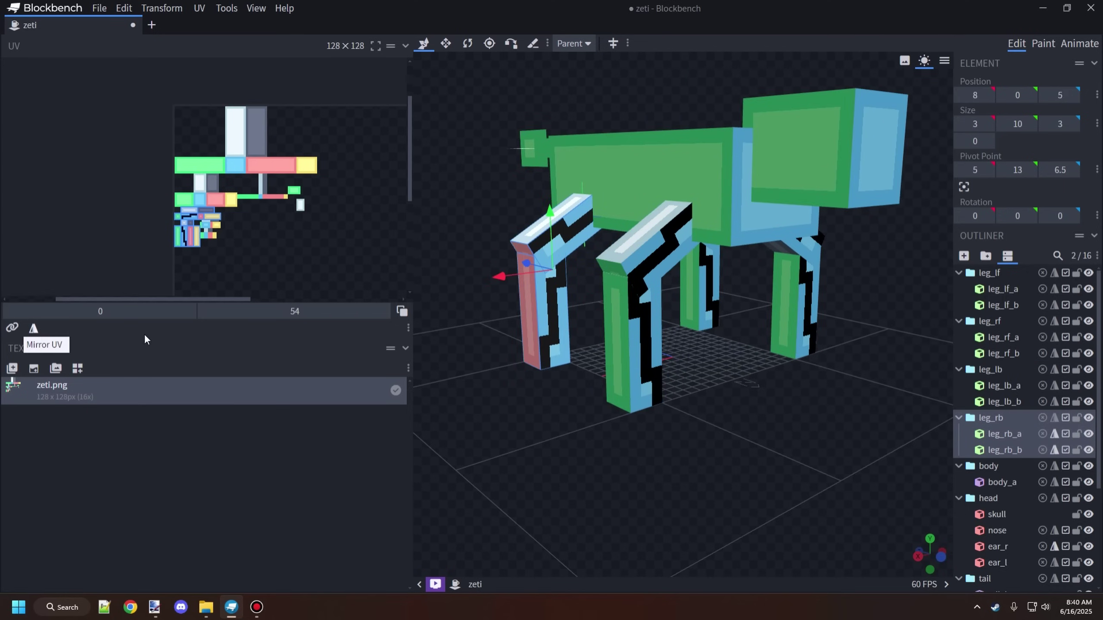
{"action": "double_click", "coordinate": [641, 270]}
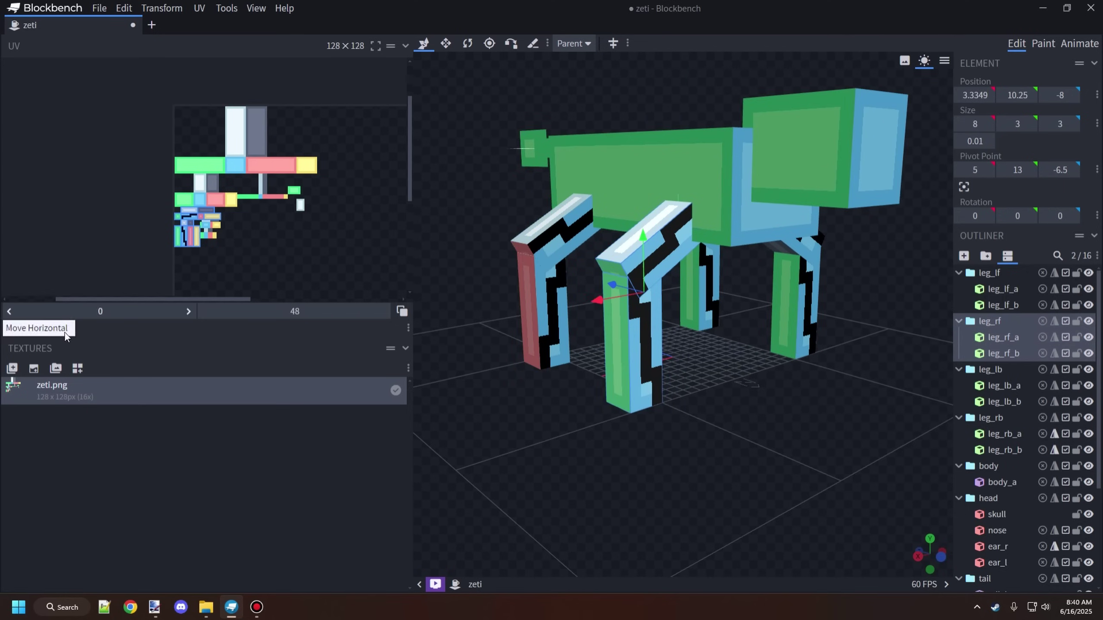
{"action": "left_click", "coordinate": [34, 328]}
- Turn the view to the head and select the nose, then the right ear ear_r
{"action": "left_click_drag", "start_coordinate": [816, 452], "coordinate": [750, 435]}
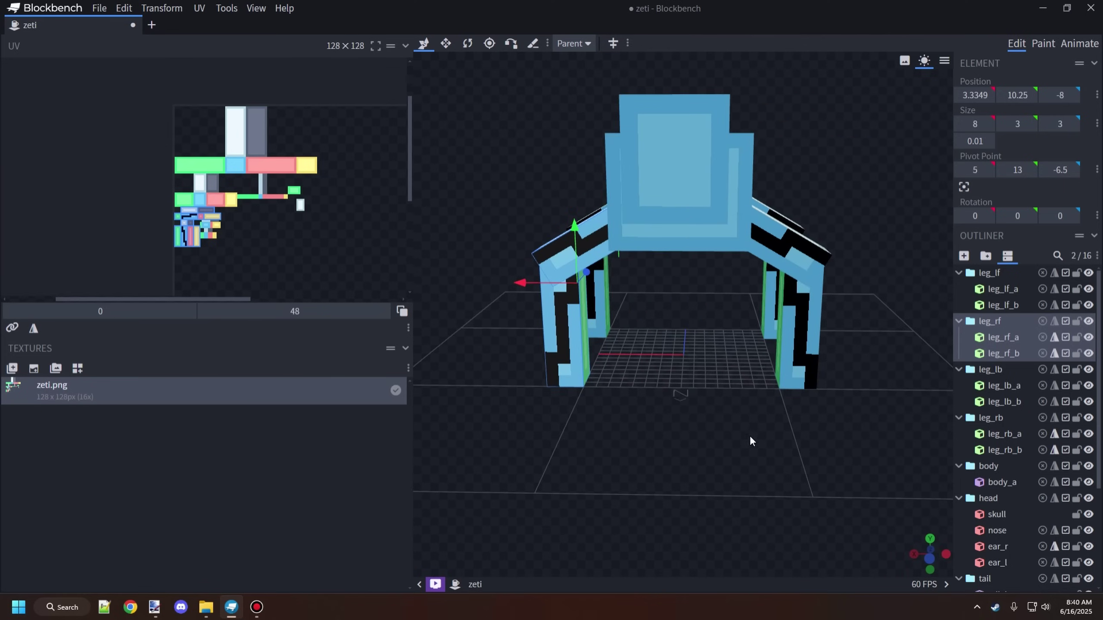
{"action": "left_click_drag", "start_coordinate": [646, 436], "coordinate": [708, 304]}
{"action": "left_click", "coordinate": [729, 321]}
{"action": "left_click_drag", "start_coordinate": [719, 432], "coordinate": [664, 373]}
{"action": "left_click", "coordinate": [664, 247]}
- Drag the nose cube's UV box onto the painted texture
{"action": "scroll", "coordinate": [218, 66], "scroll_direction": "up", "scroll_amount": 3}
{"action": "left_click", "coordinate": [787, 258]}
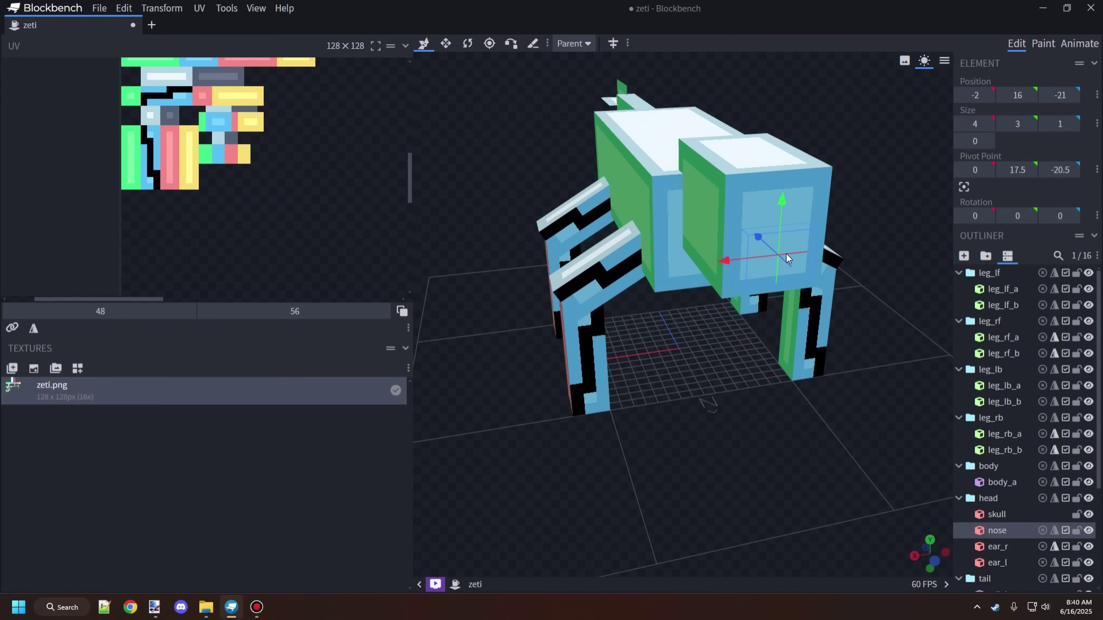
{"action": "scroll", "coordinate": [265, 155], "scroll_direction": "down", "scroll_amount": 2}
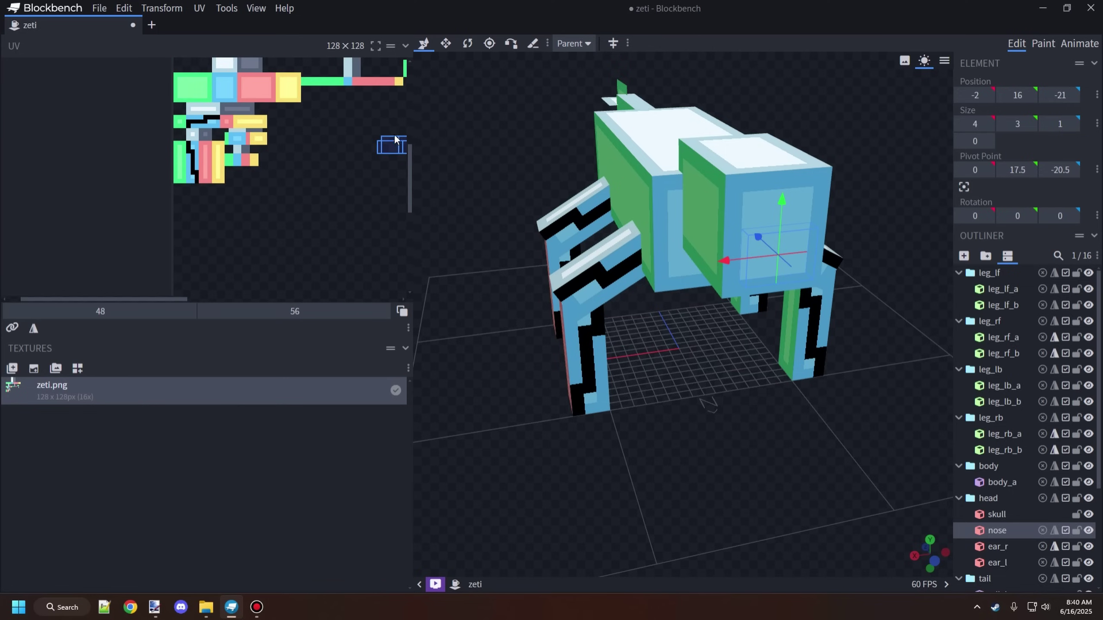
{"action": "left_click_drag", "start_coordinate": [393, 139], "coordinate": [240, 133]}
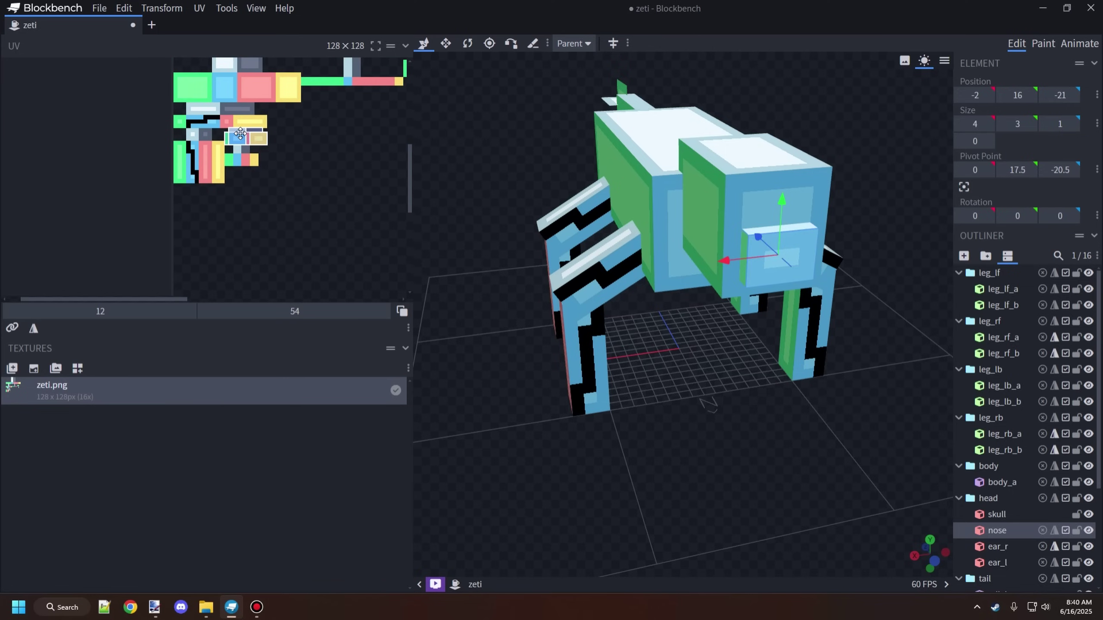
- Select the left ear ear_l and drag its UV box onto the painted texture
{"action": "left_click_drag", "start_coordinate": [779, 510], "coordinate": [764, 434]}
{"action": "left_click", "coordinate": [722, 231]}
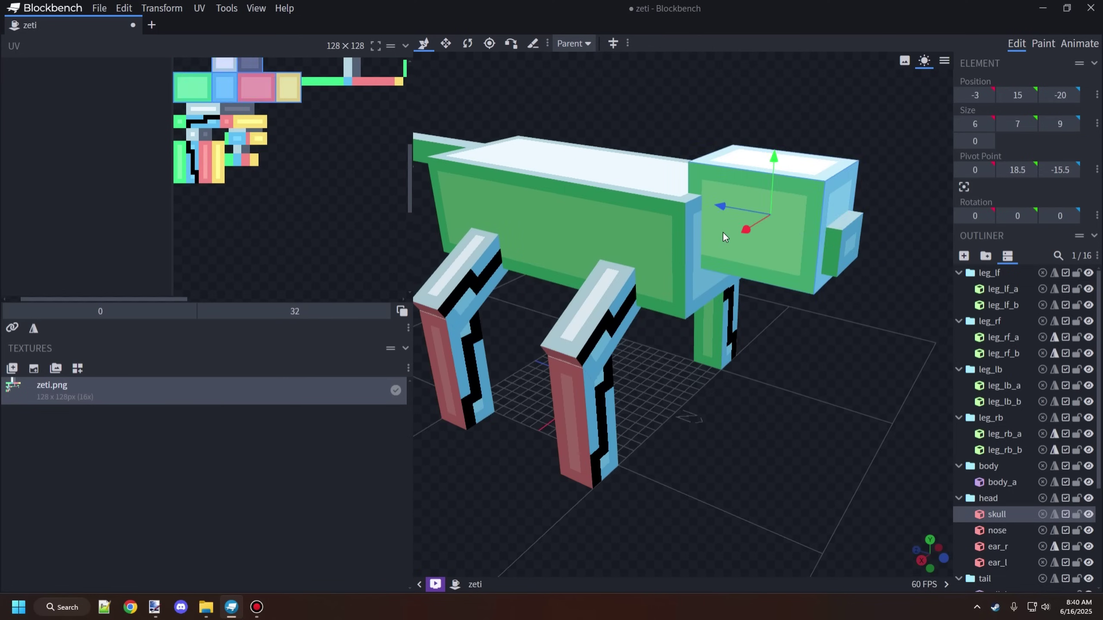
{"action": "left_click", "coordinate": [722, 210]}
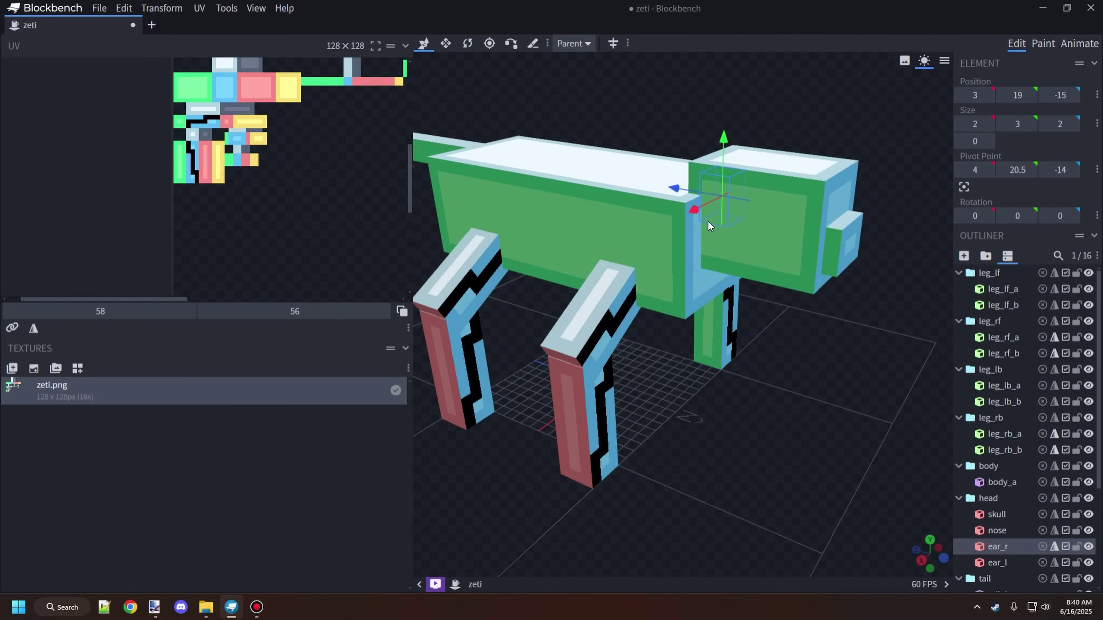
{"action": "scroll", "coordinate": [286, 171], "scroll_direction": "down", "scroll_amount": 2}
{"action": "left_click_drag", "start_coordinate": [738, 183], "coordinate": [557, 177]}
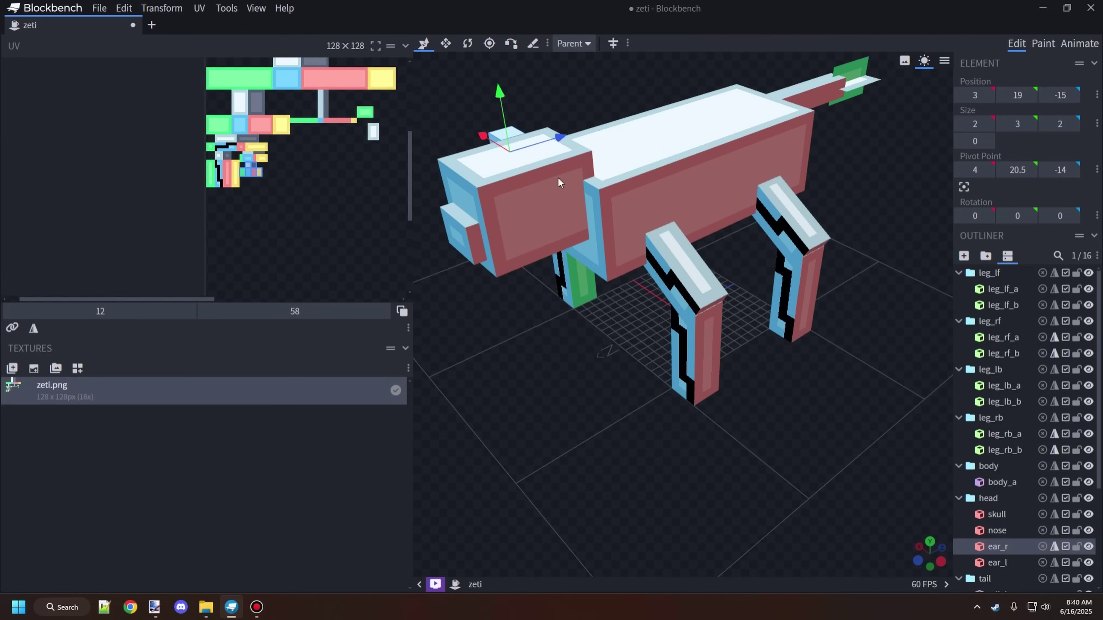
{"action": "left_click", "coordinate": [570, 182]}
{"action": "left_click_drag", "start_coordinate": [321, 172], "coordinate": [220, 167]}
- Orbit around the model to check the striped legs and textured head
{"action": "scroll", "coordinate": [293, 199], "scroll_direction": "down", "scroll_amount": 1}
{"action": "scroll", "coordinate": [267, 139], "scroll_direction": "up", "scroll_amount": 3}
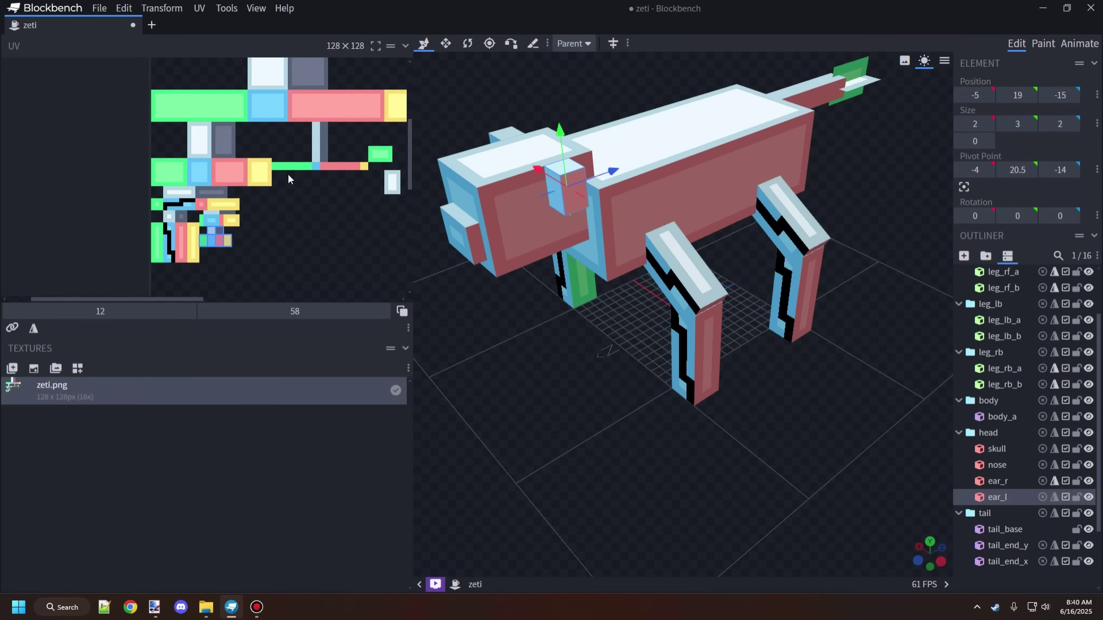
{"action": "left_click_drag", "start_coordinate": [725, 439], "coordinate": [564, 425]}
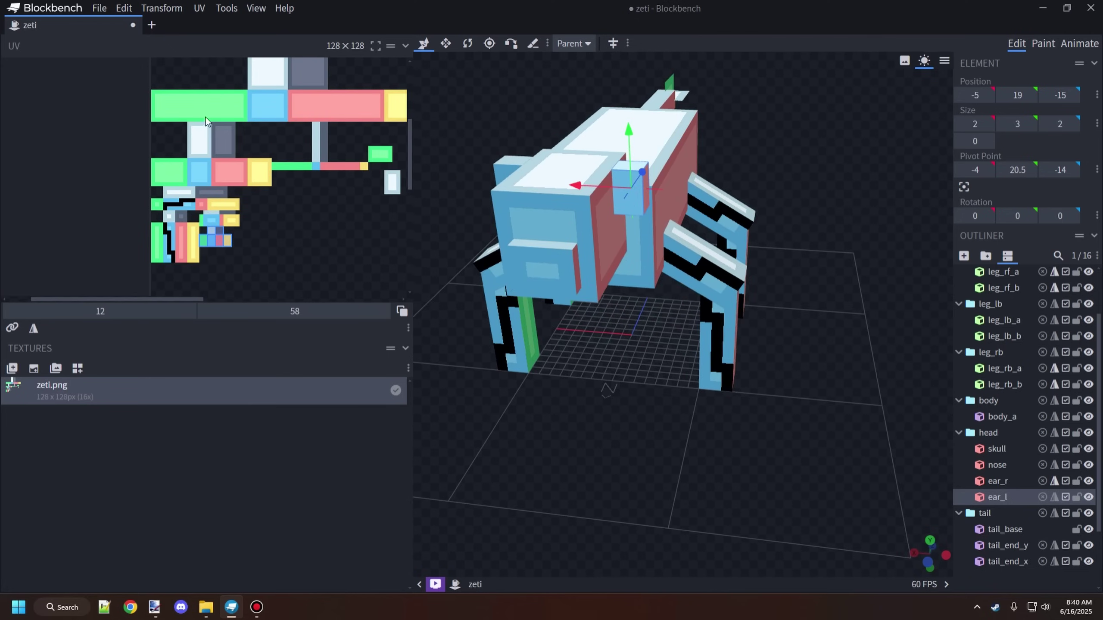
{"action": "scroll", "coordinate": [312, 190], "scroll_direction": "down", "scroll_amount": 1}
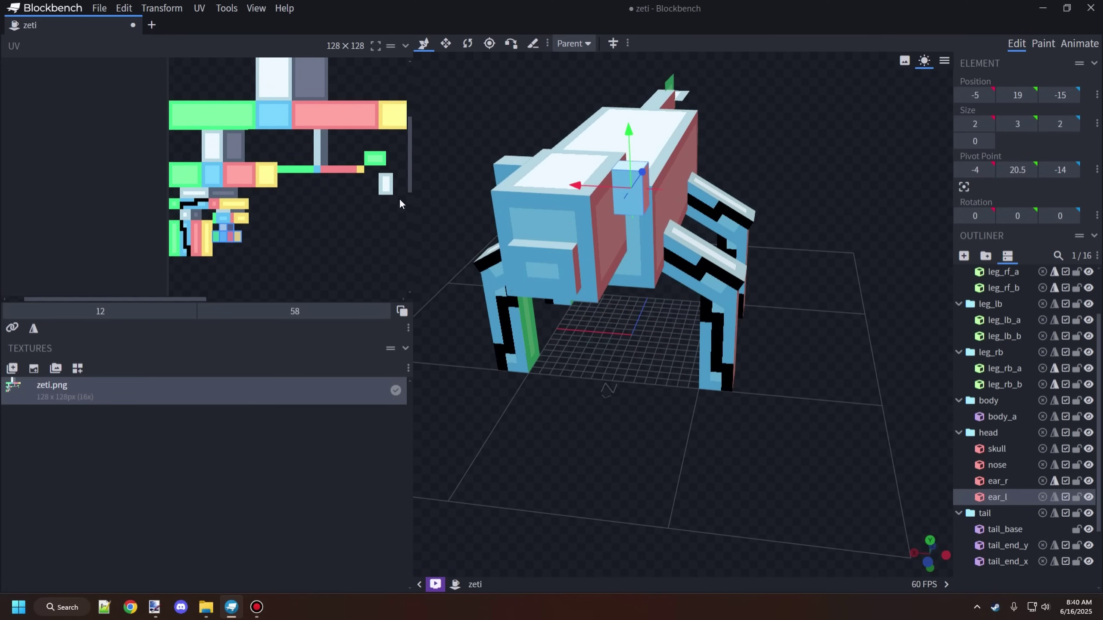
{"action": "mouse_move", "coordinate": [660, 406]}
{"action": "left_mouse_down"}
{"action": "mouse_move", "coordinate": [754, 424]}
{"action": "mouse_move", "coordinate": [667, 421]}
{"action": "mouse_move", "coordinate": [696, 410]}
{"action": "mouse_move", "coordinate": [656, 391]}
{"action": "left_mouse_up"}
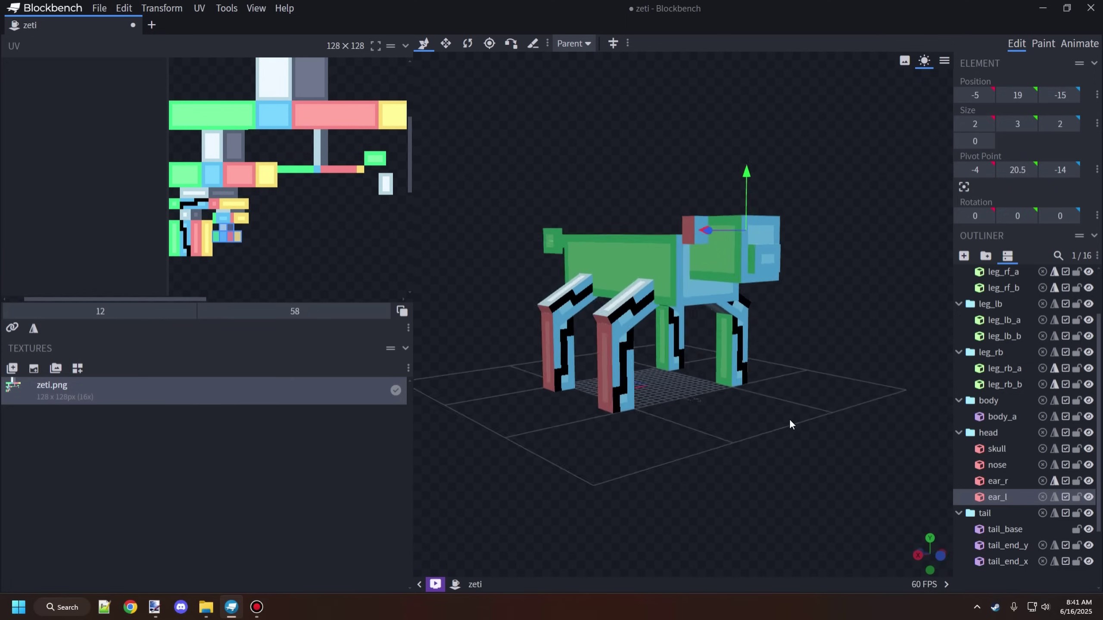
{"action": "scroll", "coordinate": [752, 423], "scroll_direction": "up", "scroll_amount": 2}
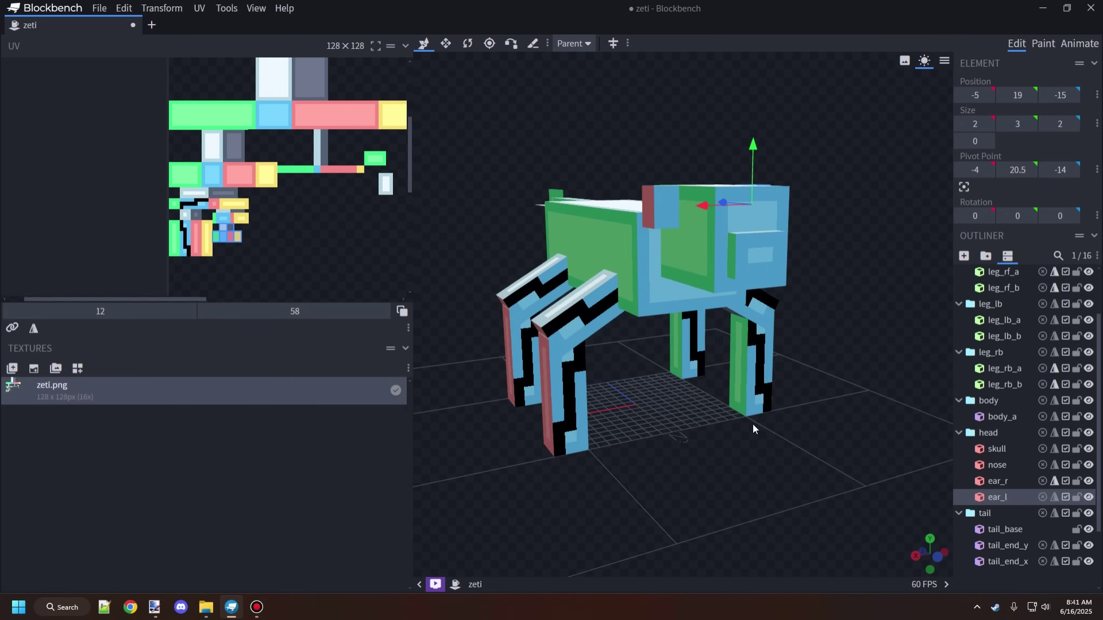